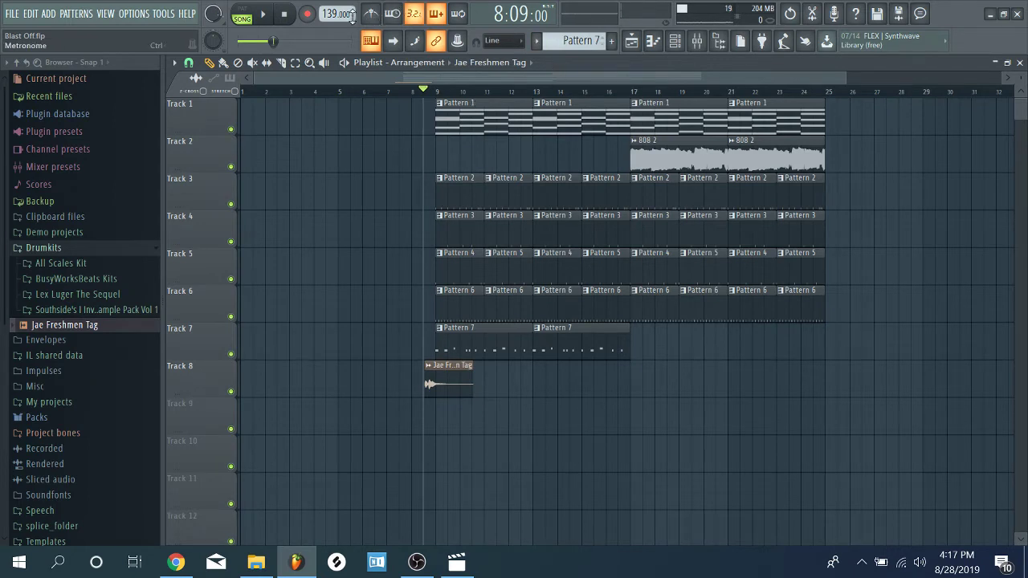
Step: Turn on the metronome and play the empty intro bars from the start of the song twice
{"action": "left_click", "coordinate": [298, 14]}
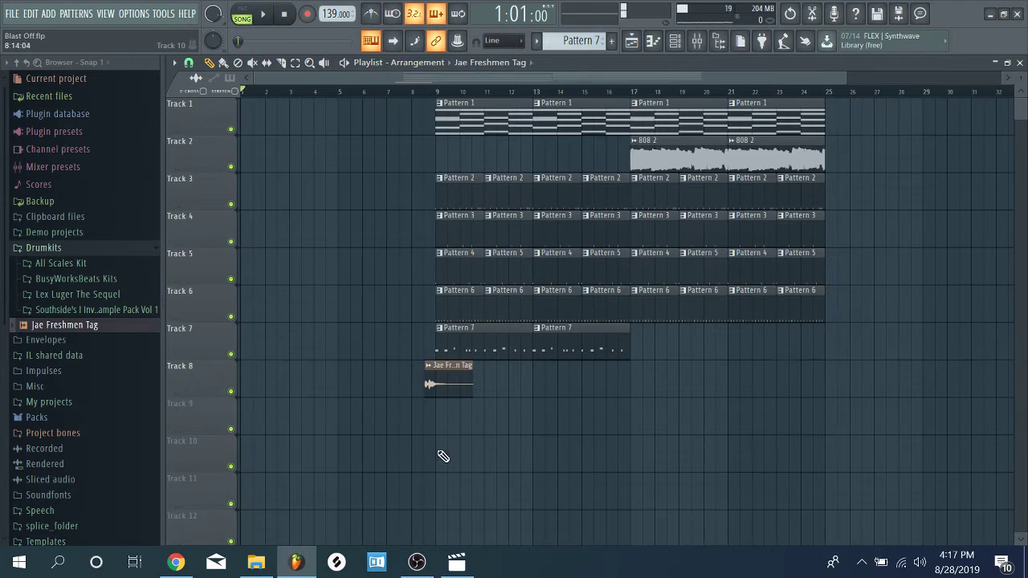
{"action": "left_click", "coordinate": [470, 434]}
{"action": "right_click", "coordinate": [471, 434]}
{"action": "left_click", "coordinate": [370, 14]}
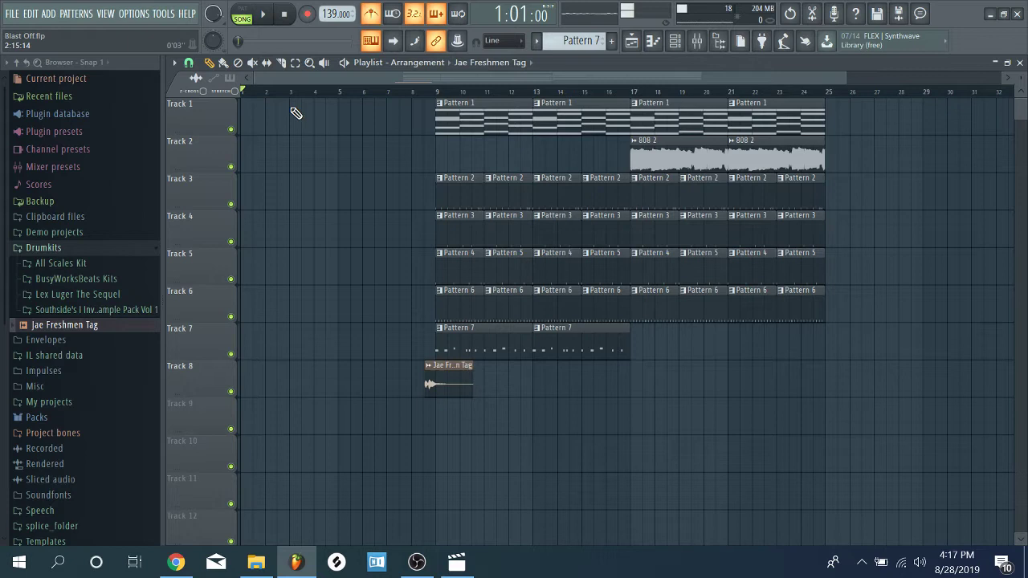
{"action": "left_click", "coordinate": [268, 18]}
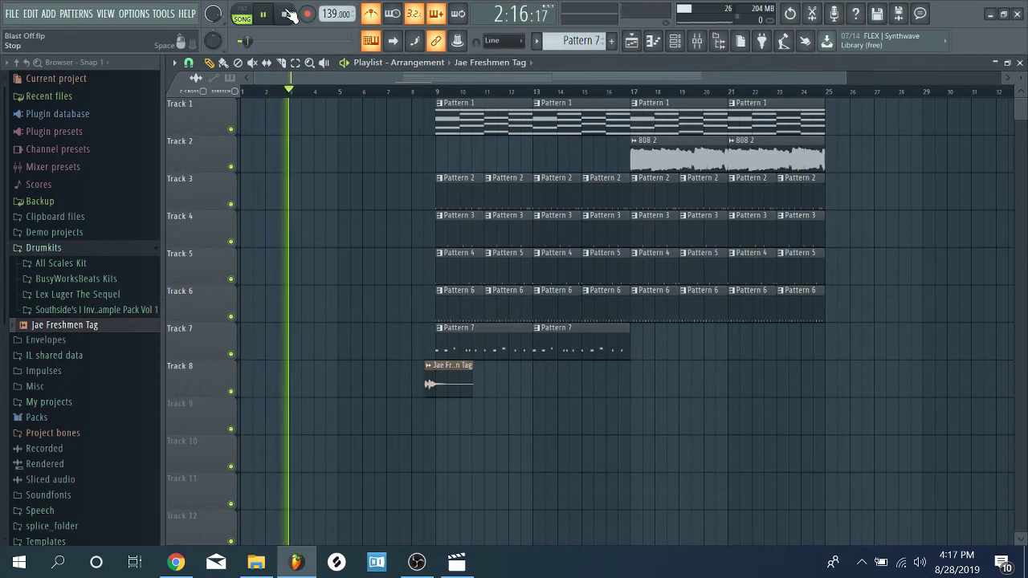
{"action": "left_click", "coordinate": [286, 14]}
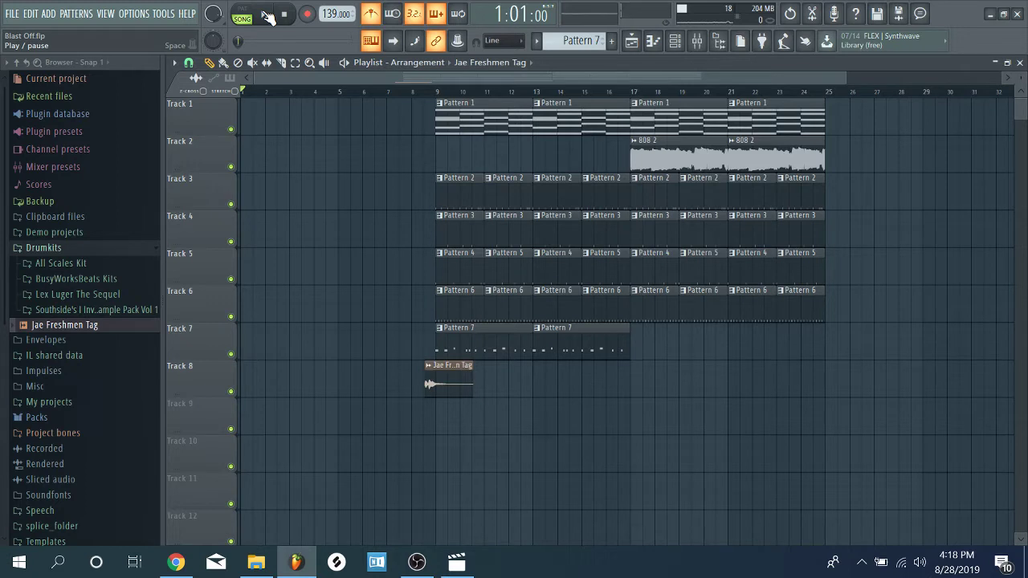
{"action": "left_click", "coordinate": [268, 17]}
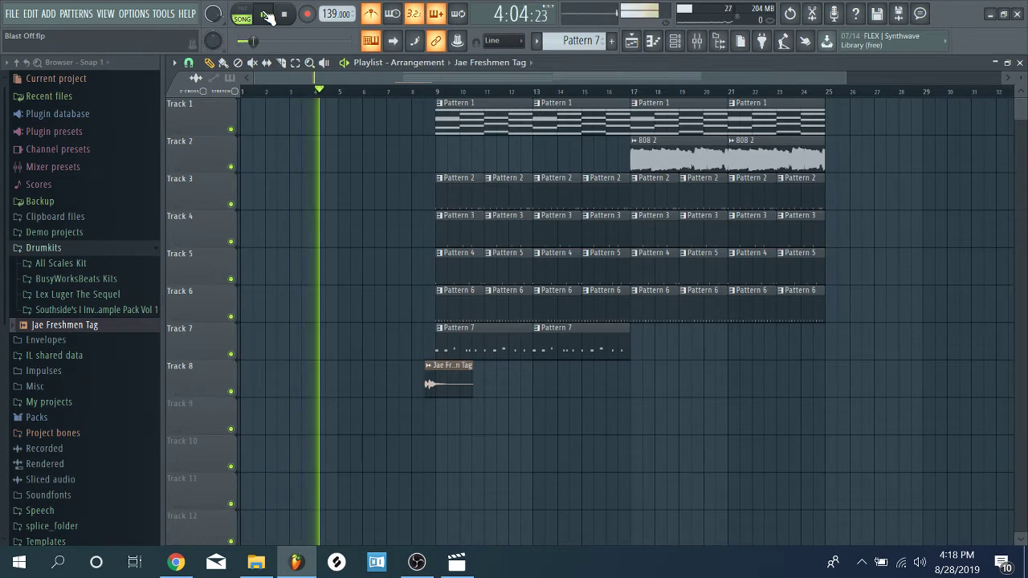
{"action": "left_click", "coordinate": [289, 18]}
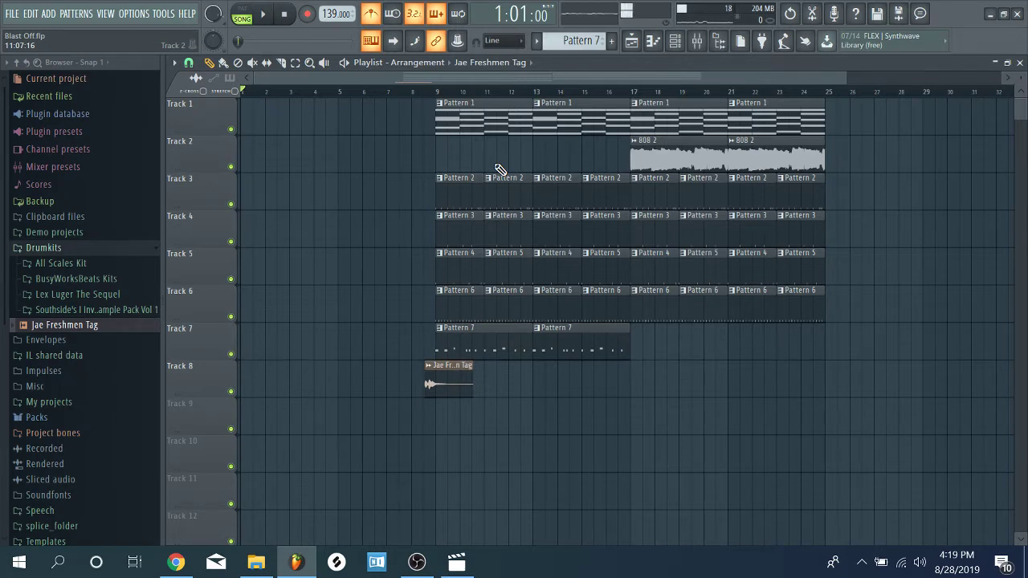
Step: Show the Channel rack, and play the arrangement from bar 9 through the Pattern 7 section
{"action": "left_click", "coordinate": [697, 41]}
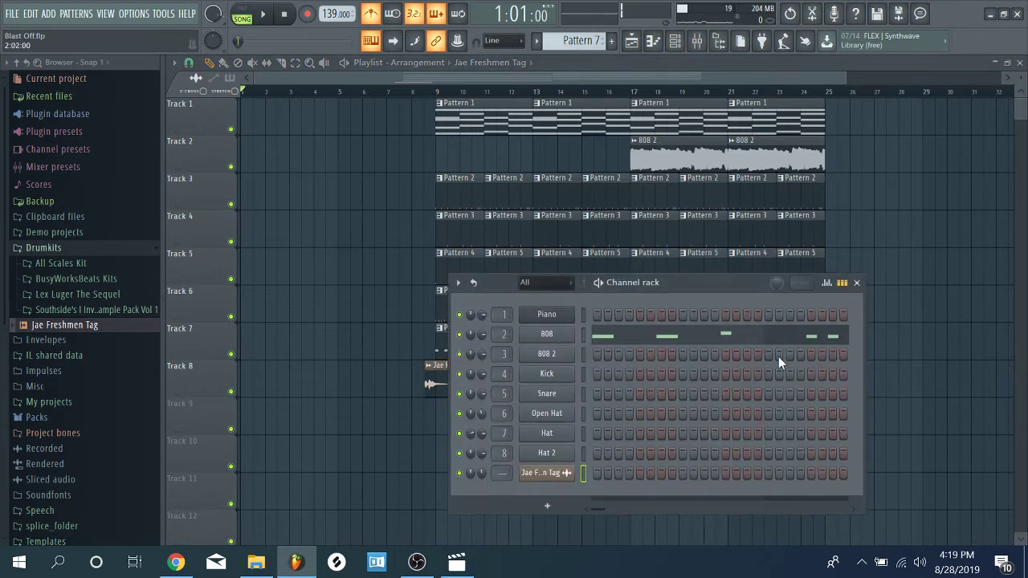
{"action": "left_click_drag", "start_coordinate": [724, 285], "coordinate": [567, 226]}
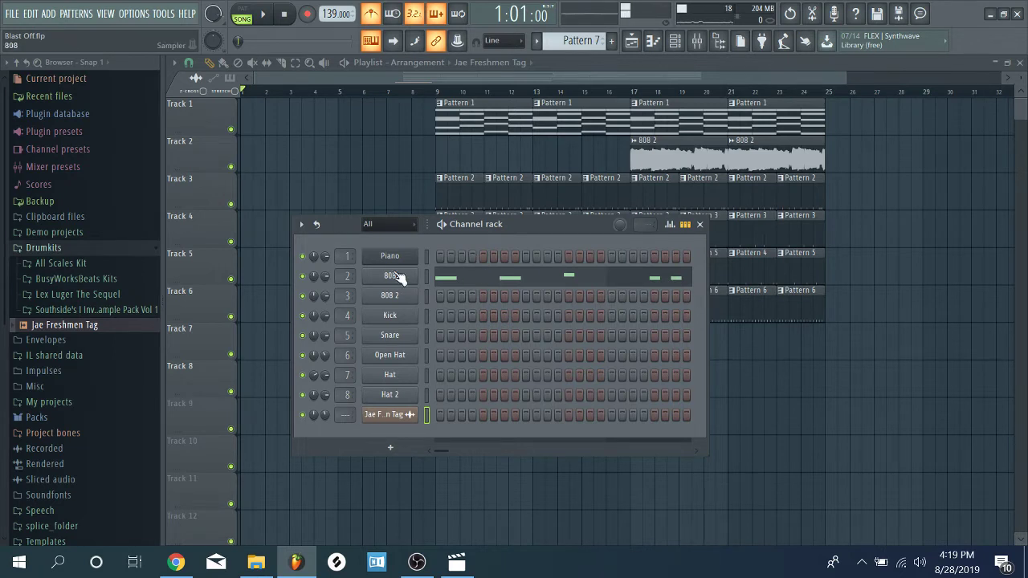
{"action": "left_click", "coordinate": [448, 92]}
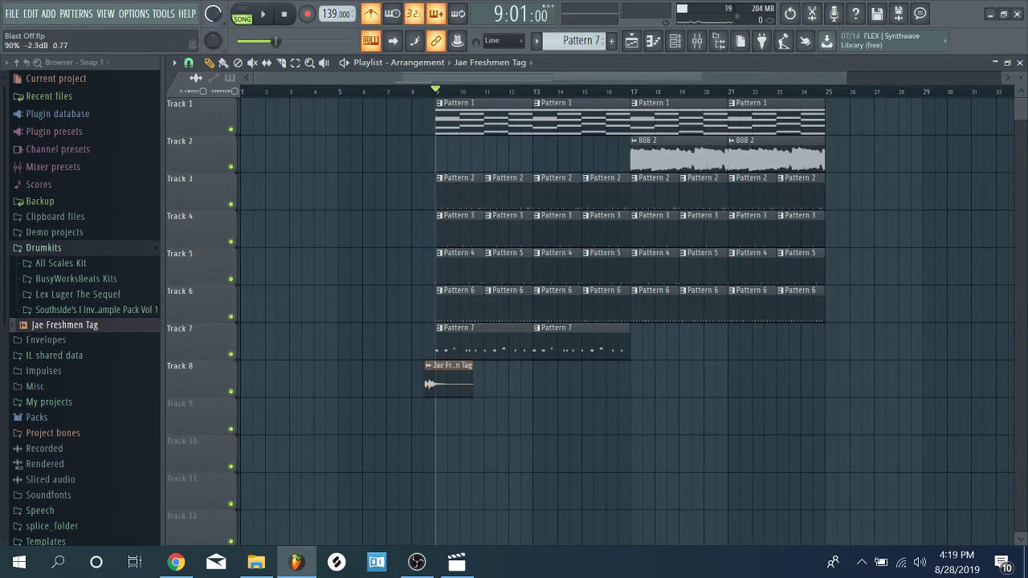
{"action": "left_click", "coordinate": [264, 15]}
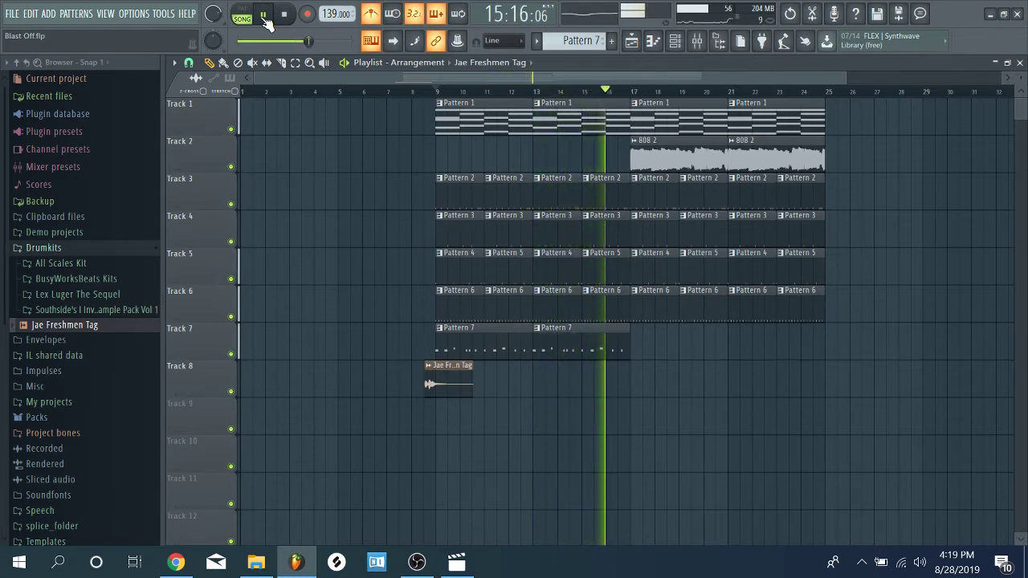
{"action": "left_click", "coordinate": [286, 16]}
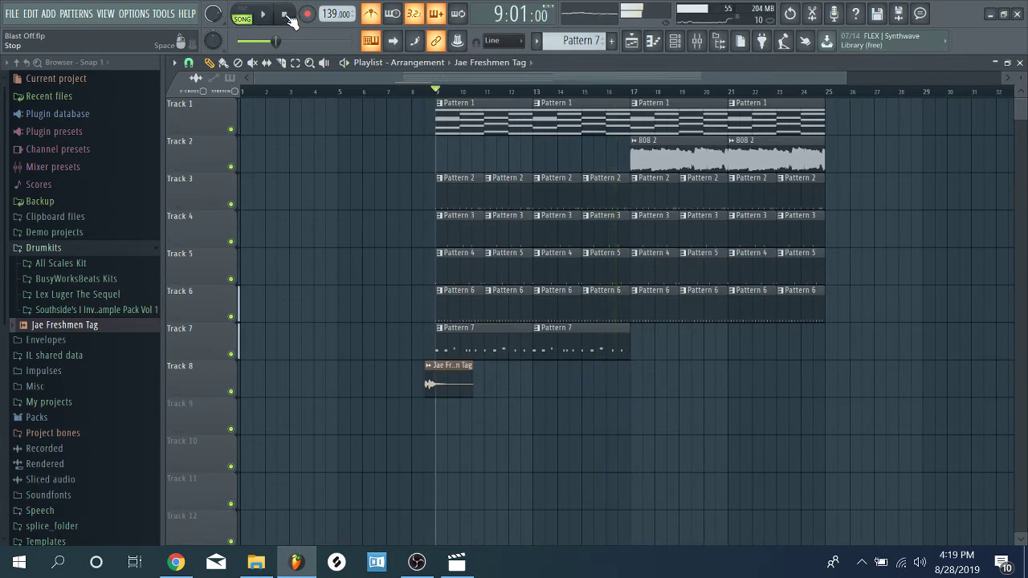
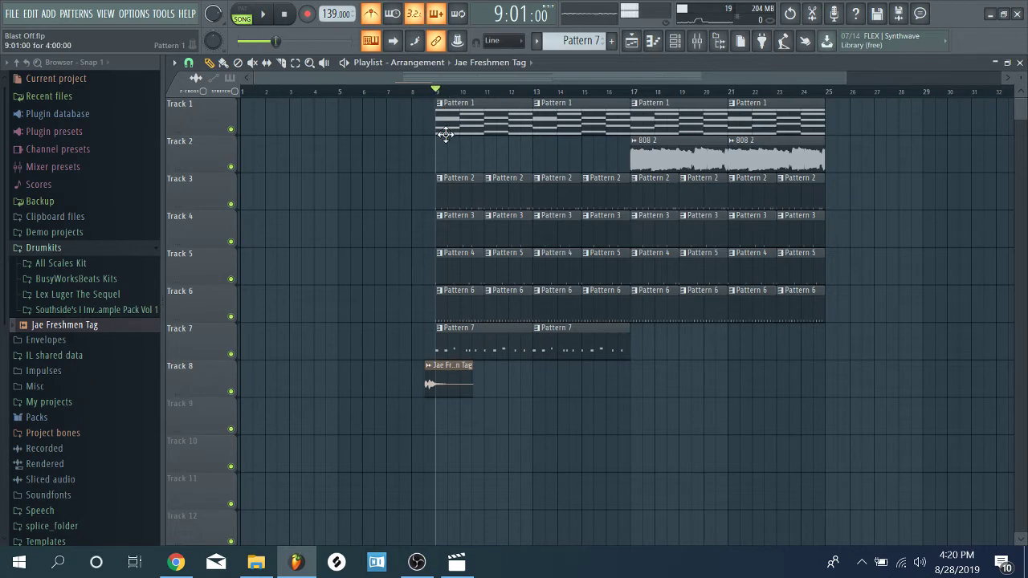
Step: Add Pattern 1 clips to Track 1 at bars 1 and 5 to fill the eight-bar intro
{"action": "left_click", "coordinate": [453, 113]}
{"action": "left_click", "coordinate": [345, 147]}
{"action": "left_click_drag", "start_coordinate": [346, 146], "coordinate": [126, 96]}
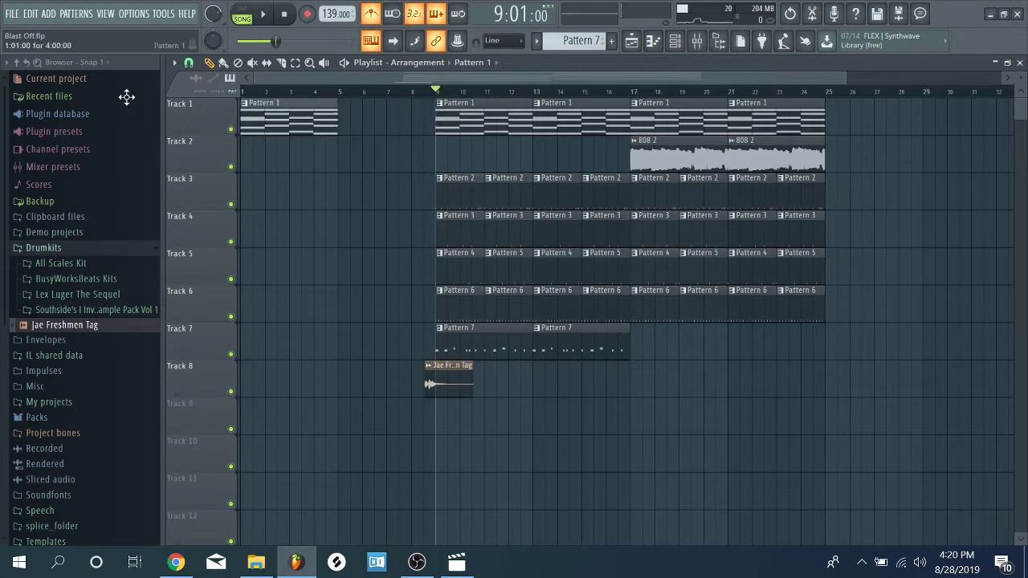
{"action": "left_click", "coordinate": [345, 129]}
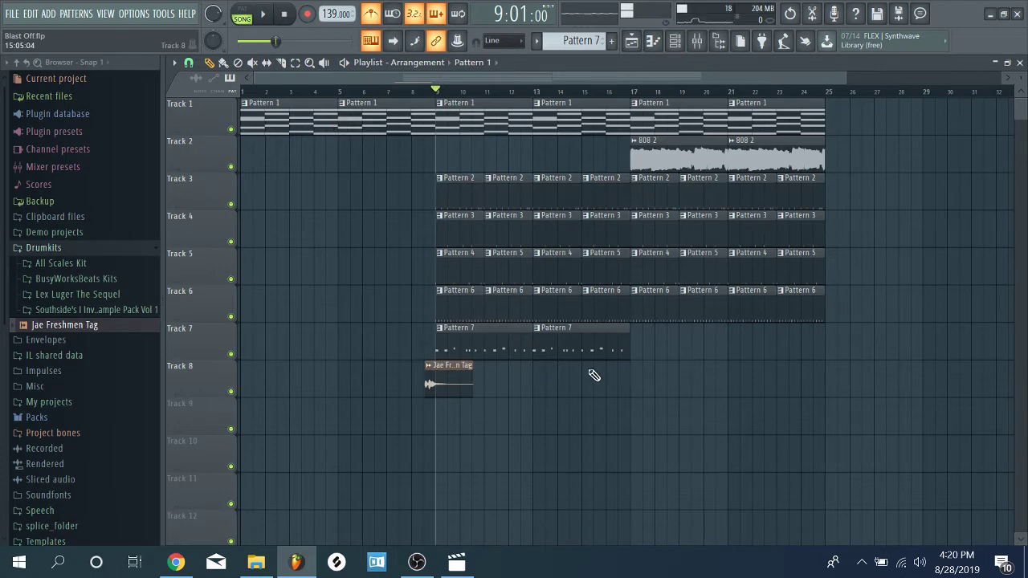
Step: Play the arrangement from bar 1 through bar 24 with the metronome turned off
{"action": "left_click_drag", "start_coordinate": [846, 77], "coordinate": [1004, 77]}
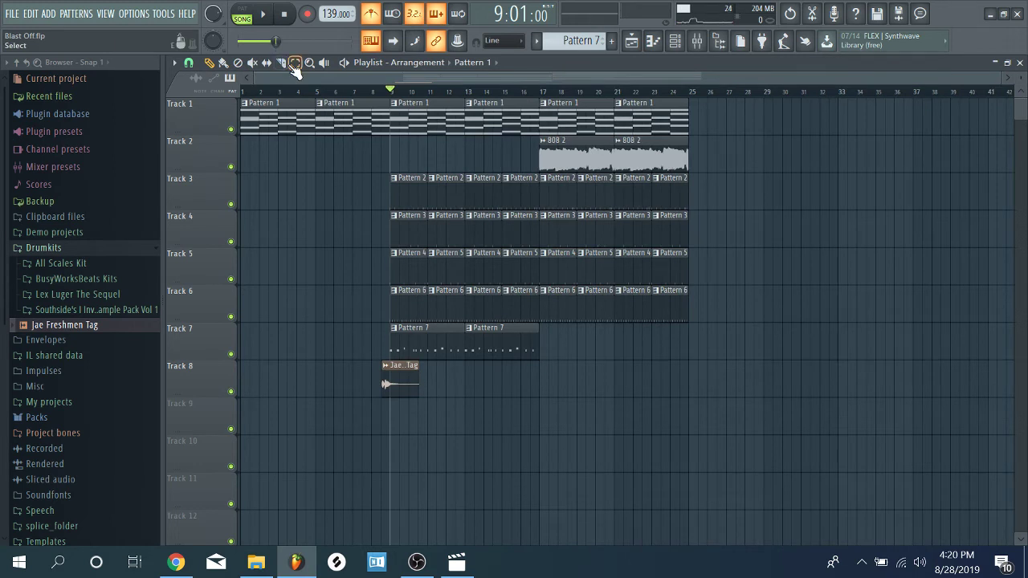
{"action": "left_click", "coordinate": [290, 16]}
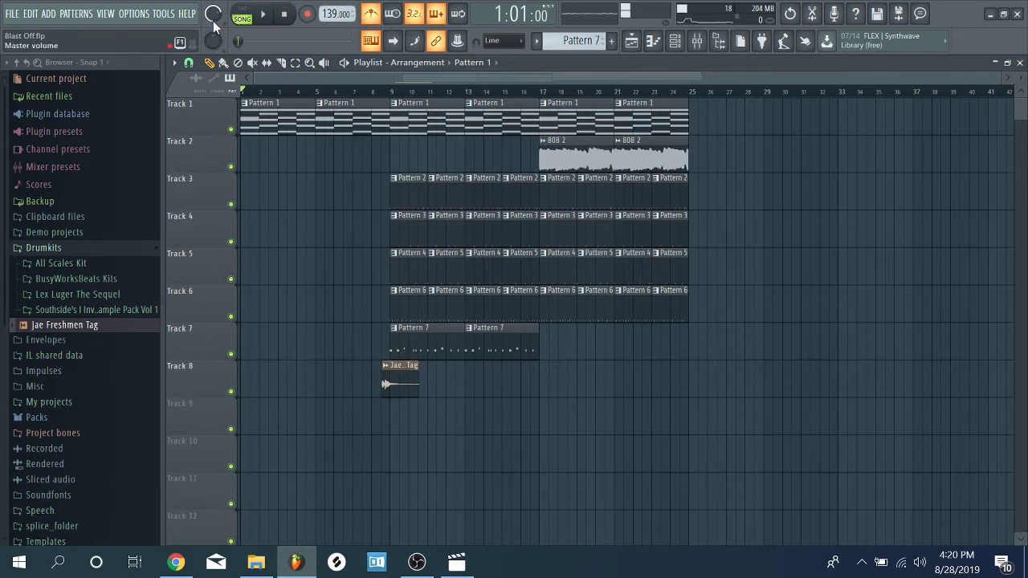
{"action": "left_click", "coordinate": [263, 15]}
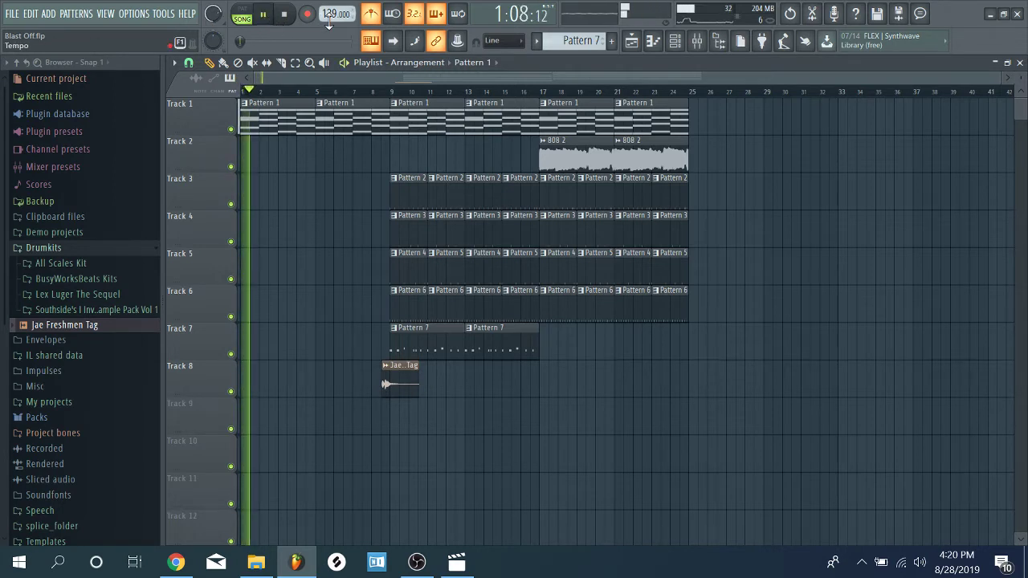
{"action": "left_click_drag", "start_coordinate": [329, 24], "coordinate": [375, 11]}
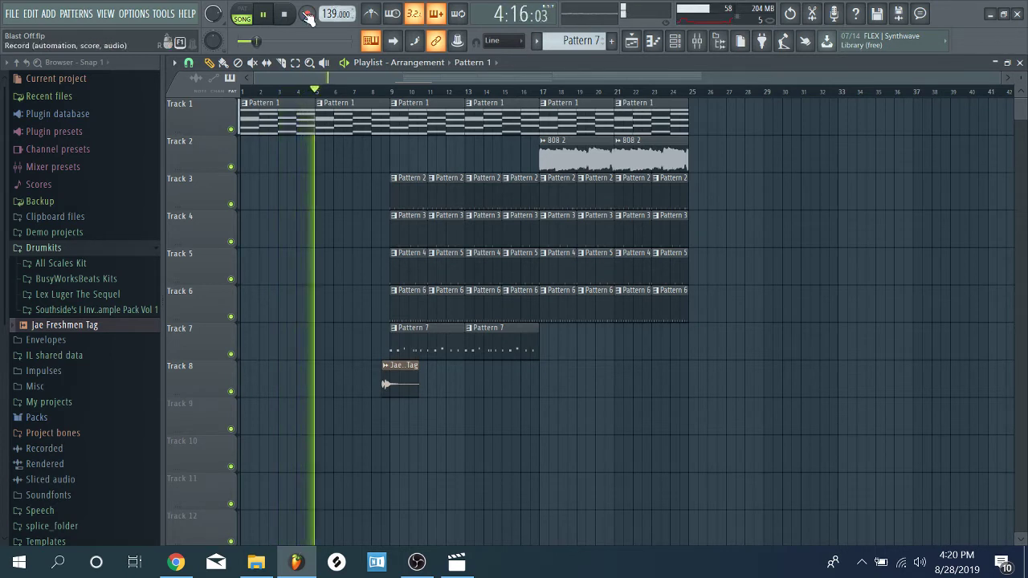
{"action": "left_click", "coordinate": [266, 14]}
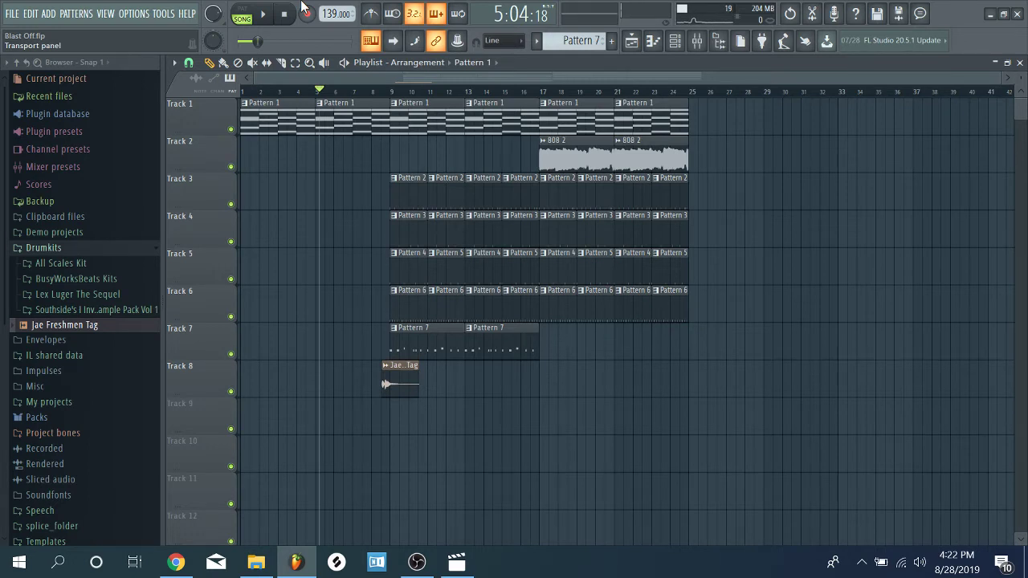
{"action": "left_click", "coordinate": [263, 14]}
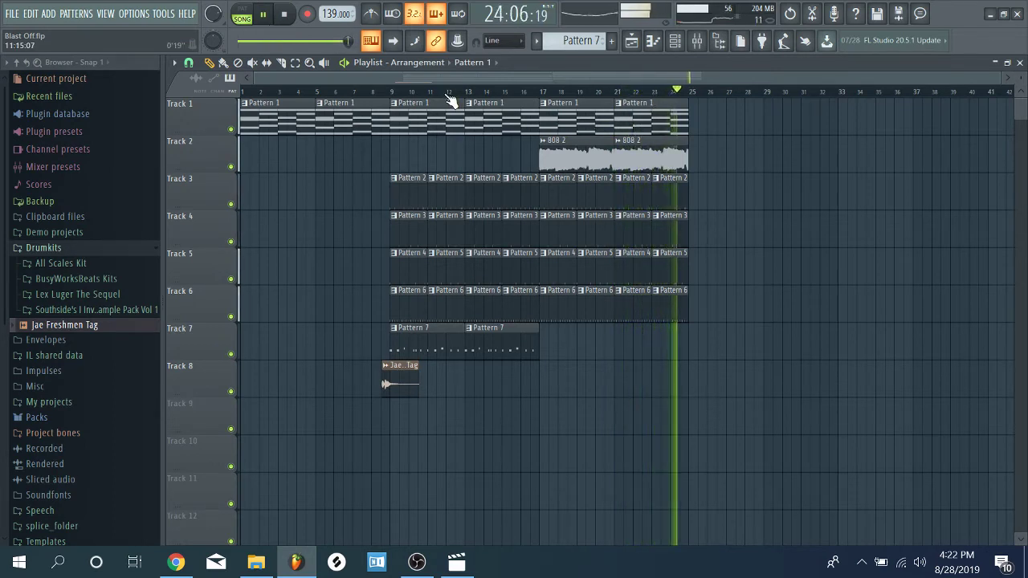
{"action": "left_click", "coordinate": [289, 16]}
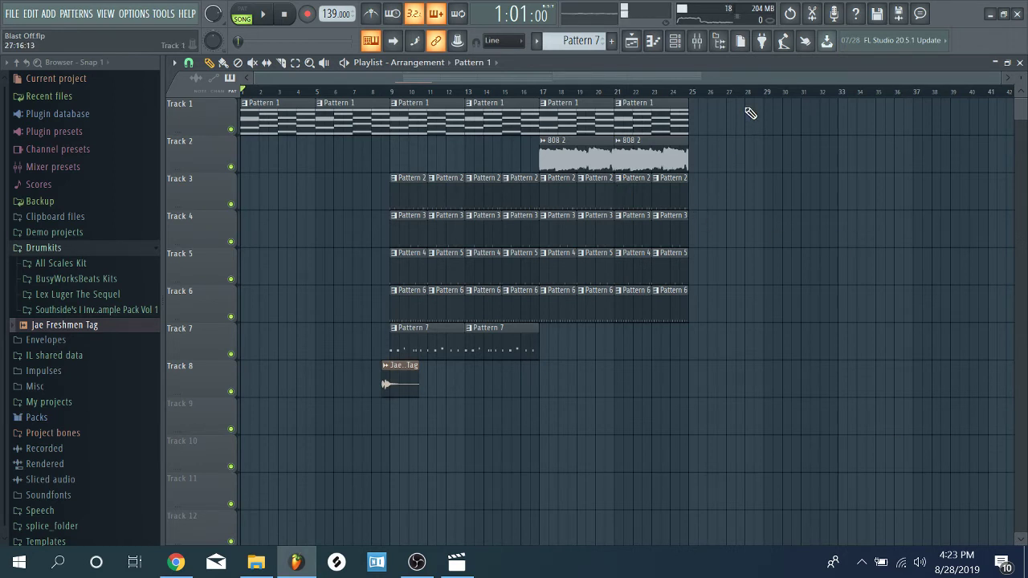
Step: Duplicate all clips in bars 17 to 24 into the eight bars starting at bar 25
{"action": "left_click_drag", "start_coordinate": [810, 77], "coordinate": [893, 81]}
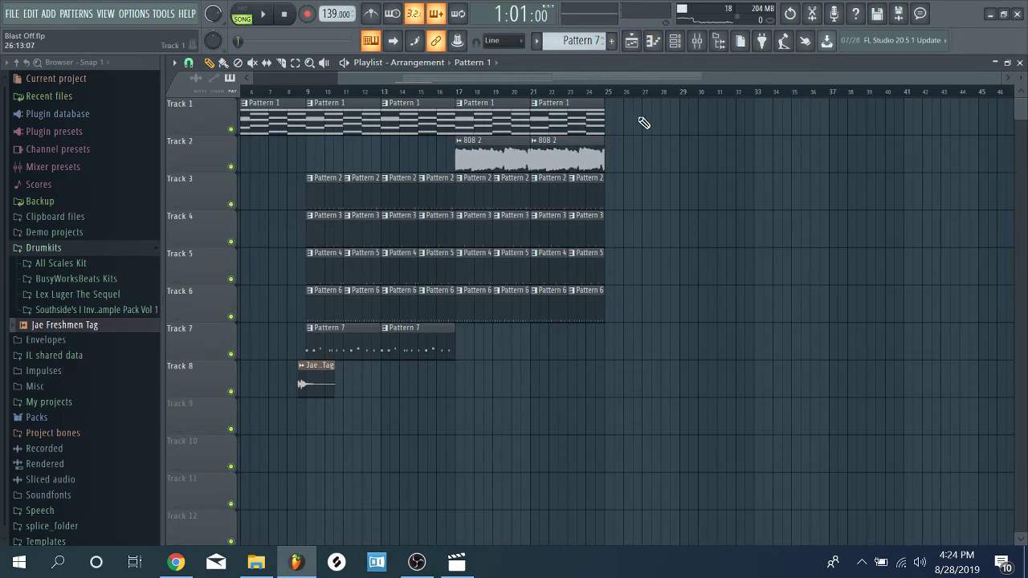
{"action": "left_click_drag", "start_coordinate": [696, 394], "coordinate": [459, 90]}
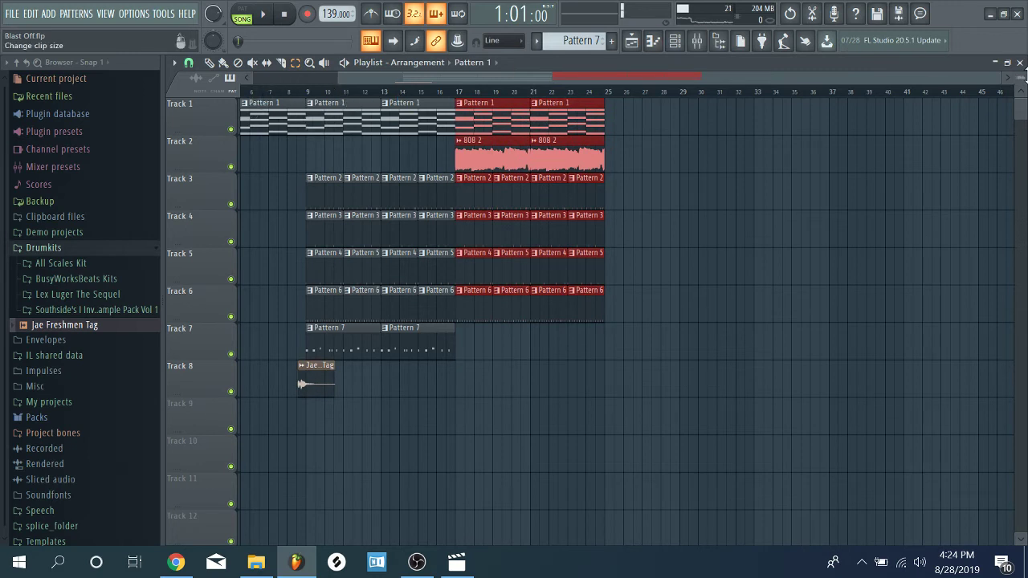
{"action": "key", "text": "ctrl+b"}
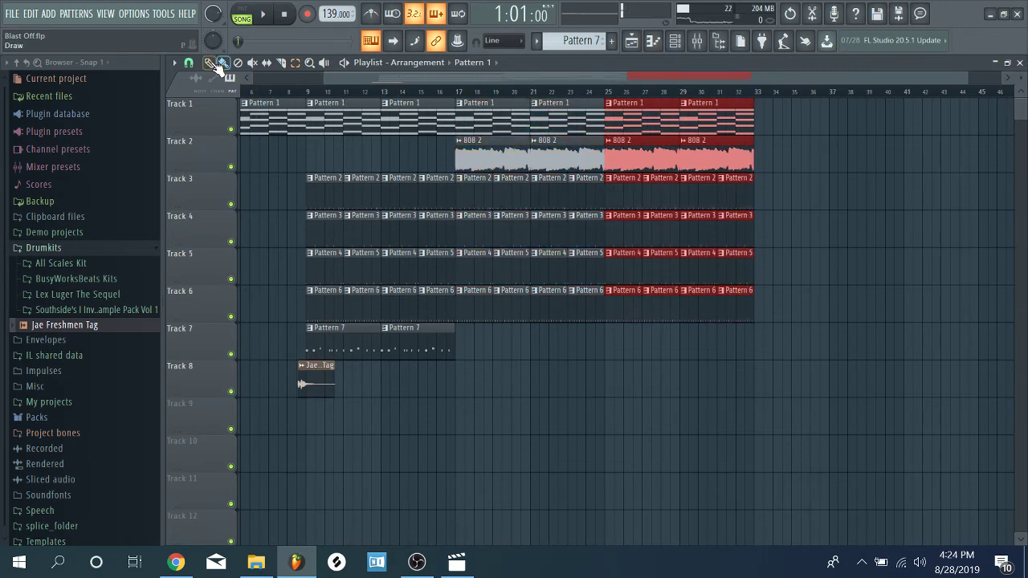
Step: Delete the 808 2 clips on Track 2 and all pattern clips on Tracks 5 and 6 from bar 25 onward
{"action": "right_click", "coordinate": [658, 164]}
{"action": "right_click", "coordinate": [739, 164]}
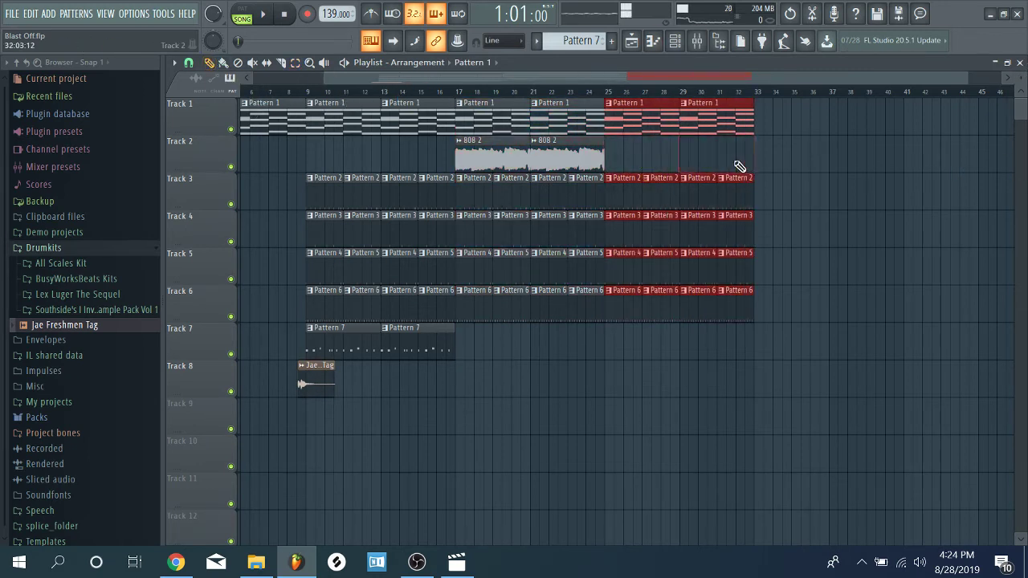
{"action": "left_click", "coordinate": [581, 94]}
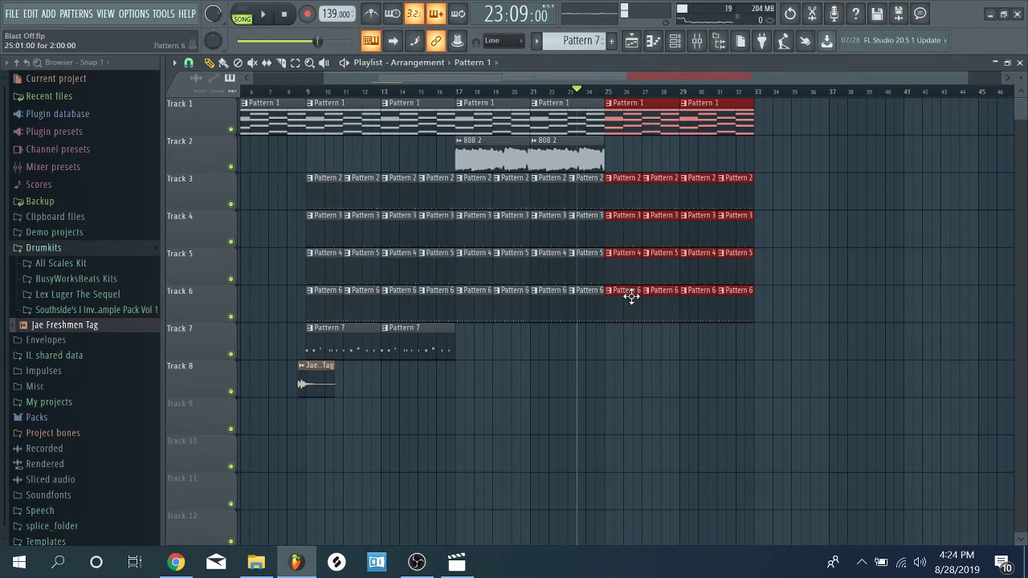
{"action": "mouse_move", "coordinate": [632, 263]}
{"action": "left_mouse_down"}
{"action": "mouse_move", "coordinate": [665, 315]}
{"action": "mouse_move", "coordinate": [710, 331]}
{"action": "mouse_move", "coordinate": [743, 290]}
{"action": "left_mouse_up"}
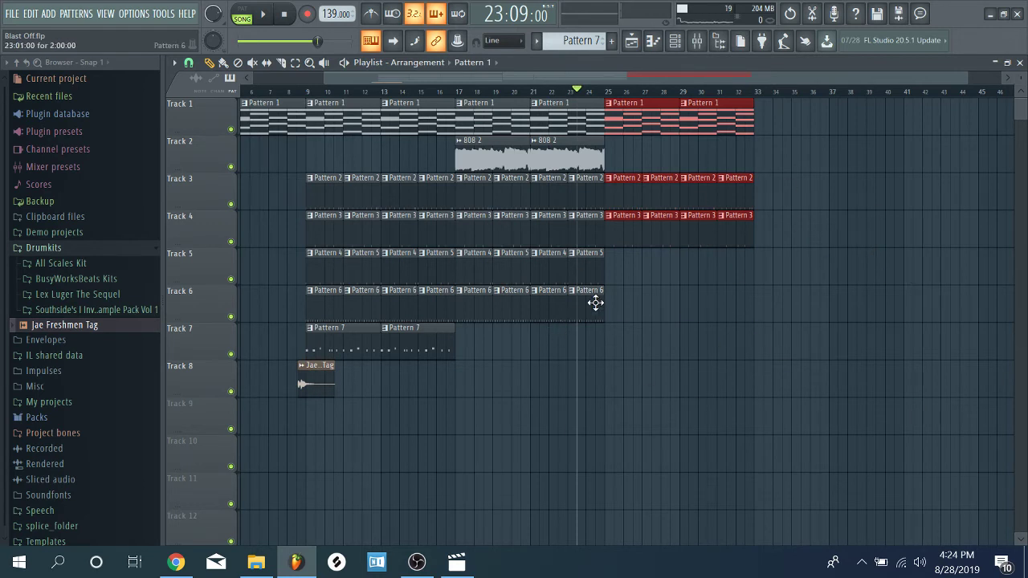
Step: Play back the transition into the stripped-down section at bar 25, starting from several points between bars 21 and 24
{"action": "key", "text": "space"}
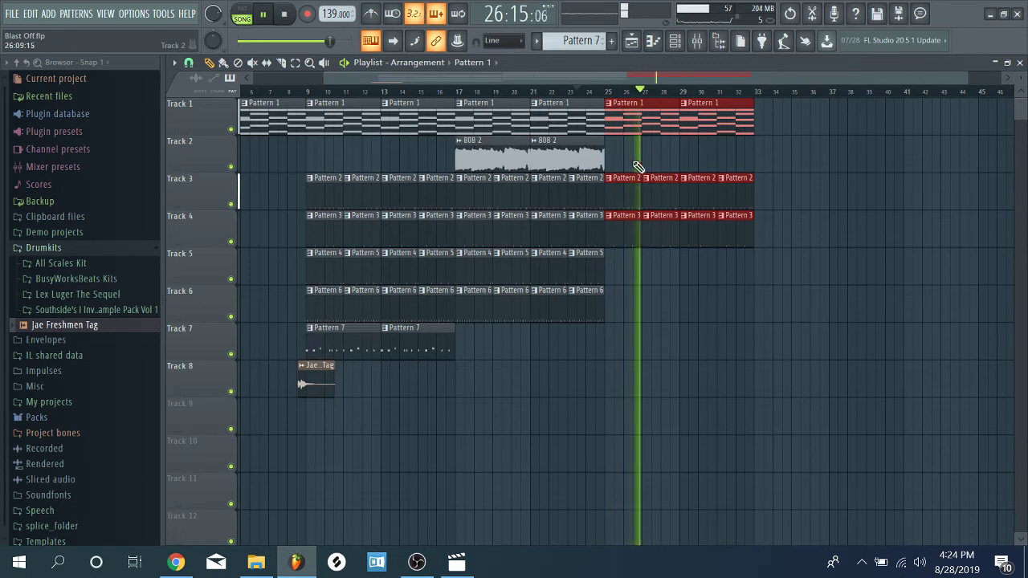
{"action": "left_click", "coordinate": [533, 89]}
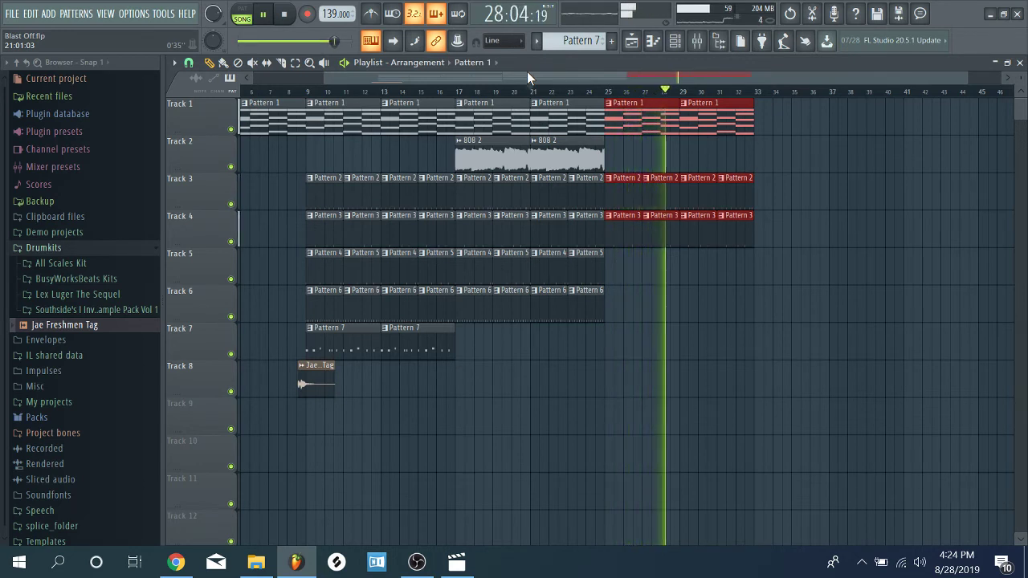
{"action": "key", "text": "space"}
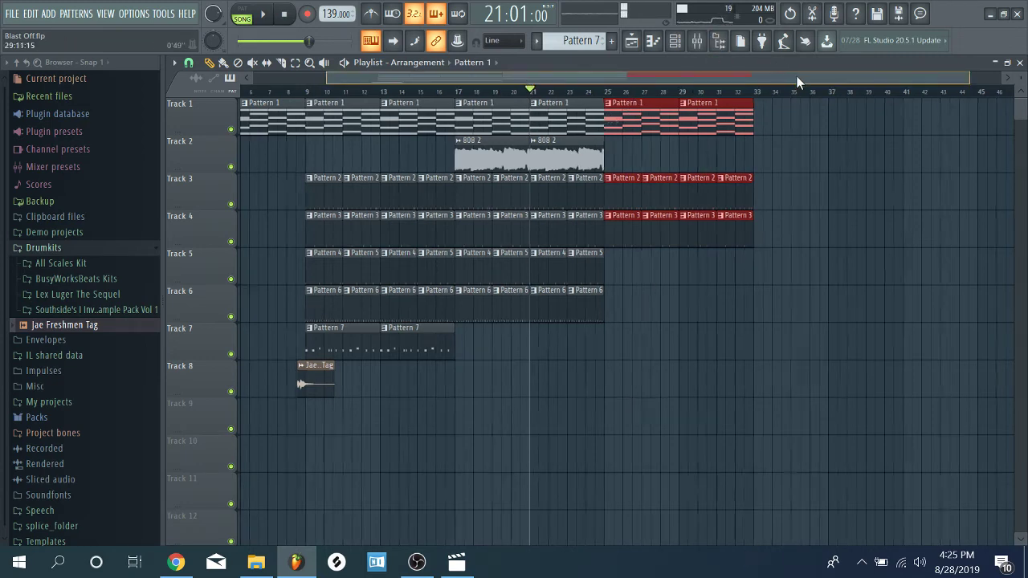
{"action": "scroll", "coordinate": [796, 80], "scroll_direction": "right", "scroll_amount": 2}
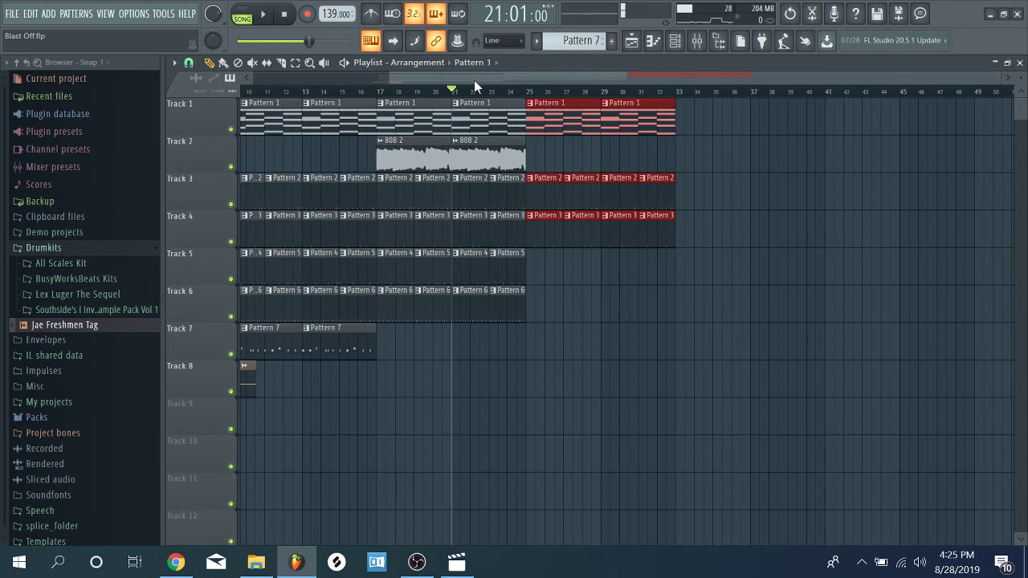
{"action": "key", "text": "space"}
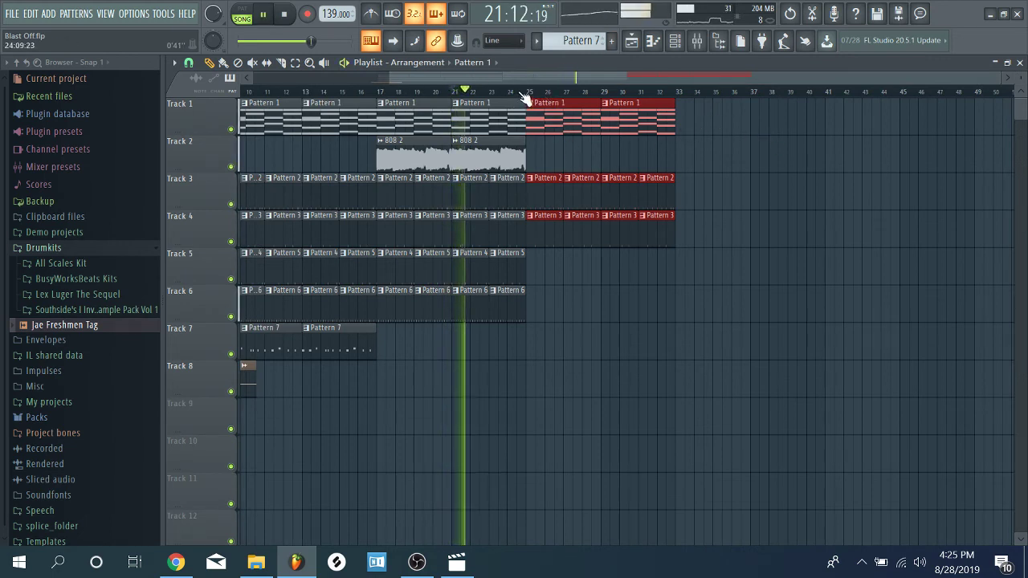
{"action": "left_click", "coordinate": [520, 91]}
{"action": "key", "text": "space"}
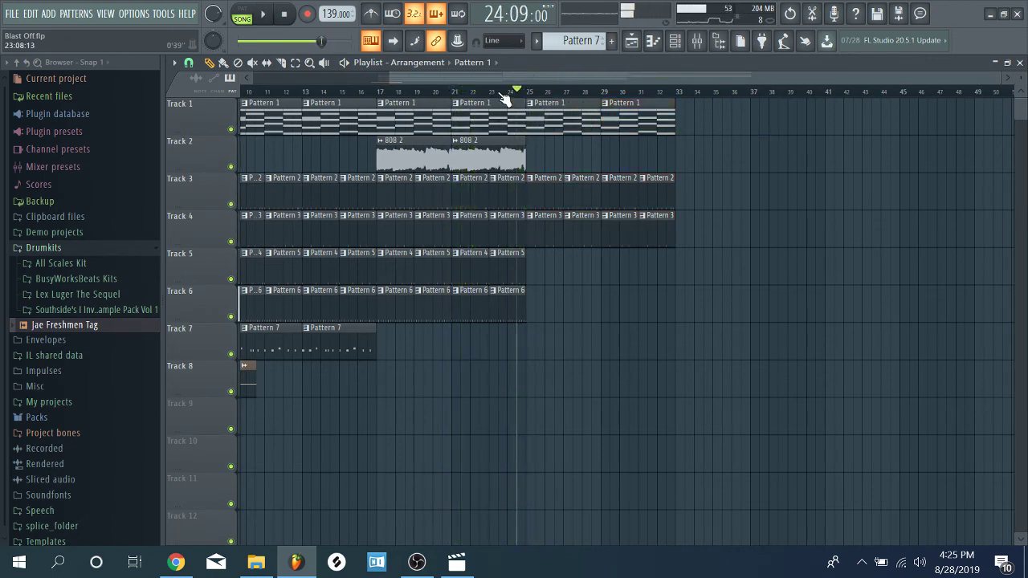
{"action": "left_click", "coordinate": [491, 91]}
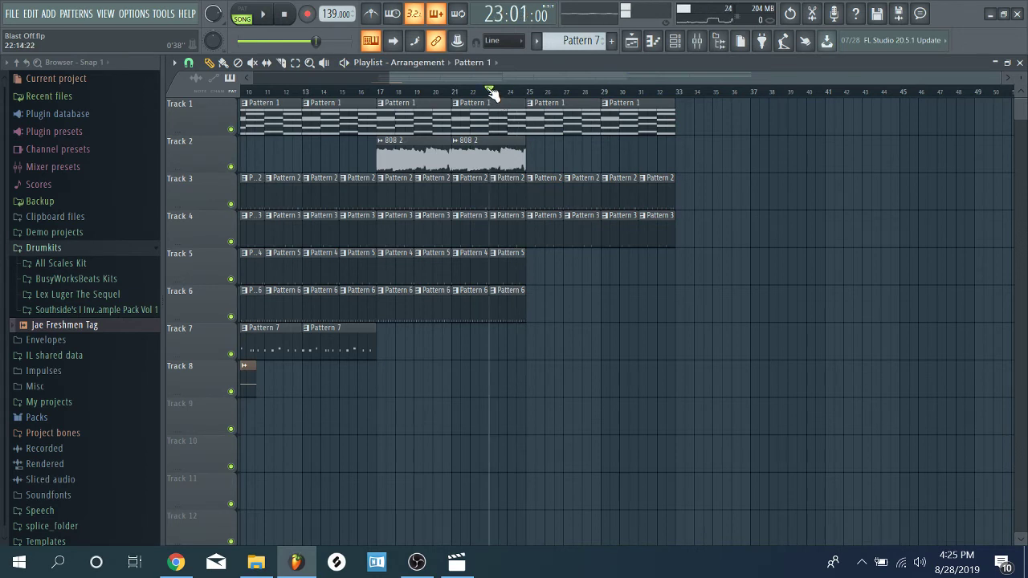
{"action": "key", "text": "space"}
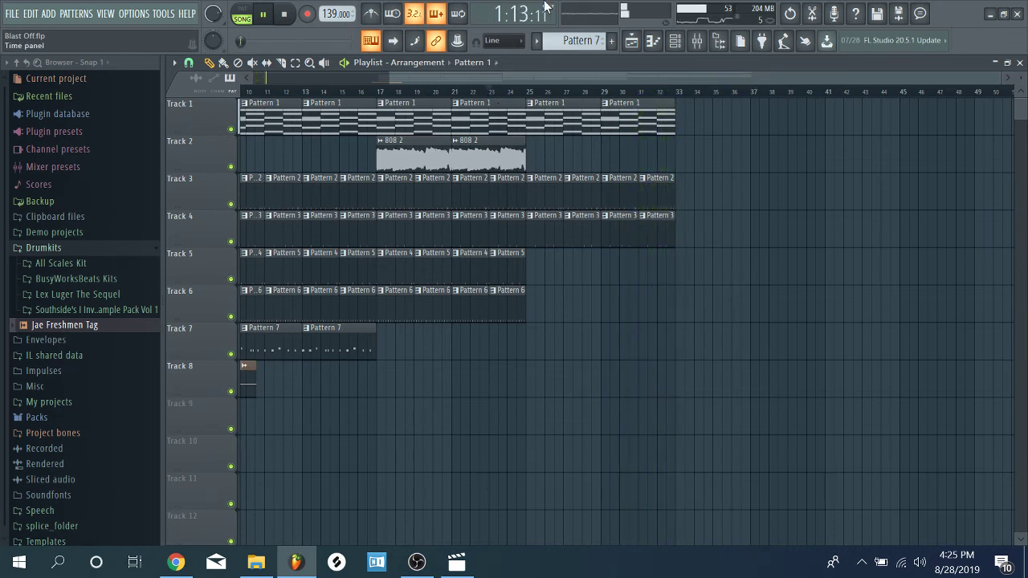
Step: Copy the pattern clips in bars 9 to 16 on Tracks 3 to 7 to bar 33 on Tracks 2 to 6
{"action": "left_click", "coordinate": [491, 92]}
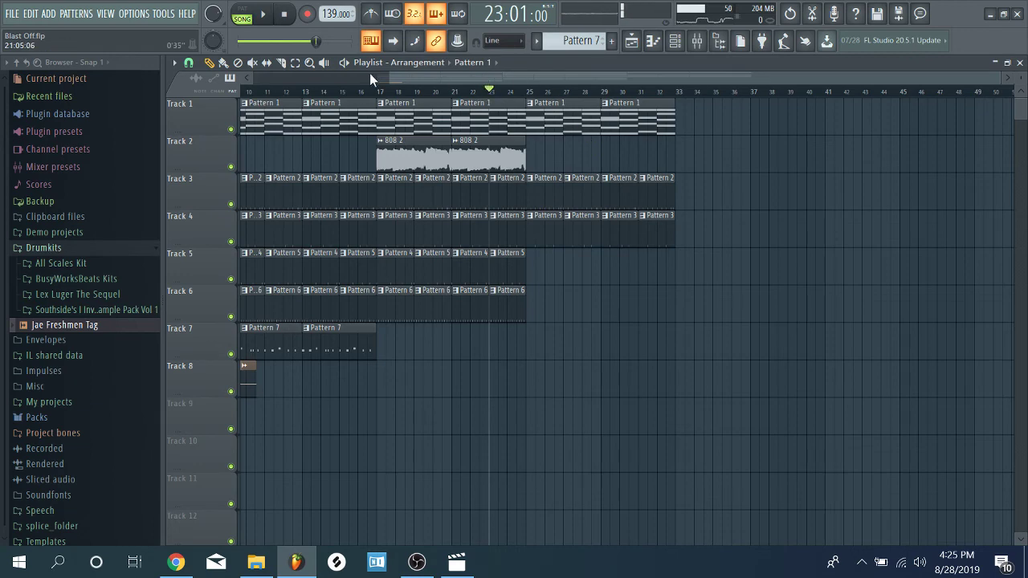
{"action": "left_click_drag", "start_coordinate": [450, 78], "coordinate": [362, 77]}
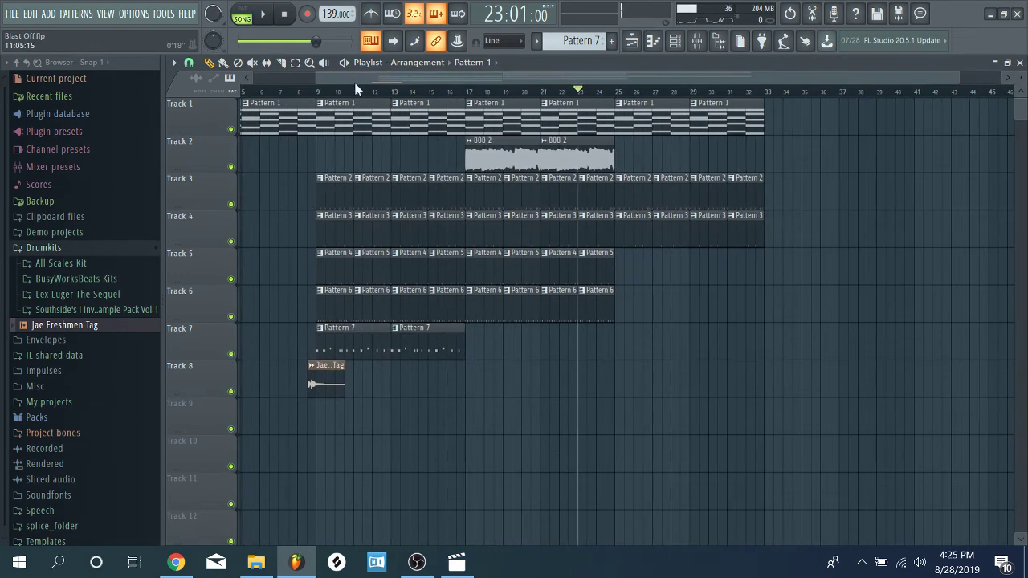
{"action": "left_click", "coordinate": [295, 64]}
{"action": "left_click_drag", "start_coordinate": [447, 321], "coordinate": [336, 172]}
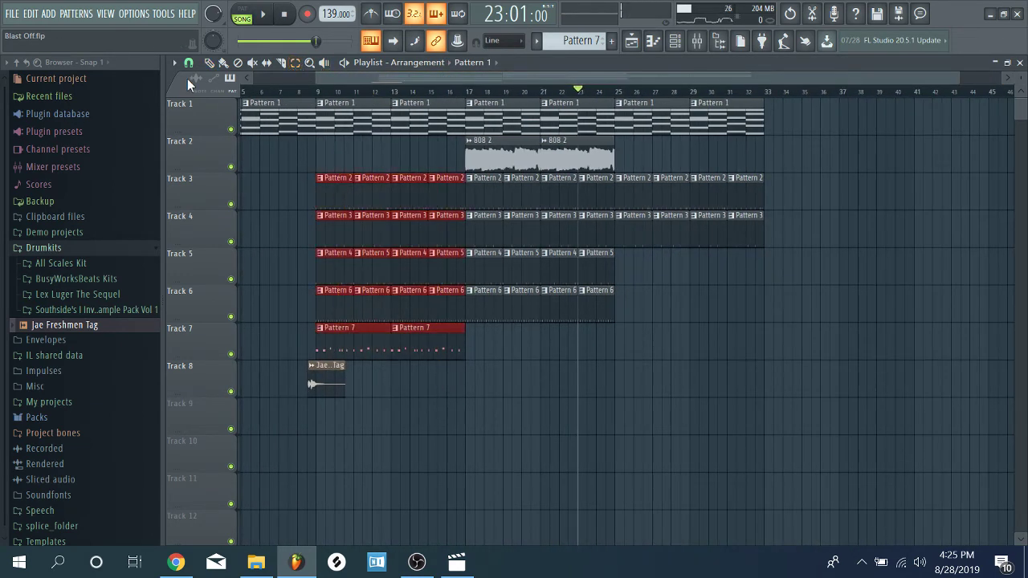
{"action": "left_click", "coordinate": [209, 63]}
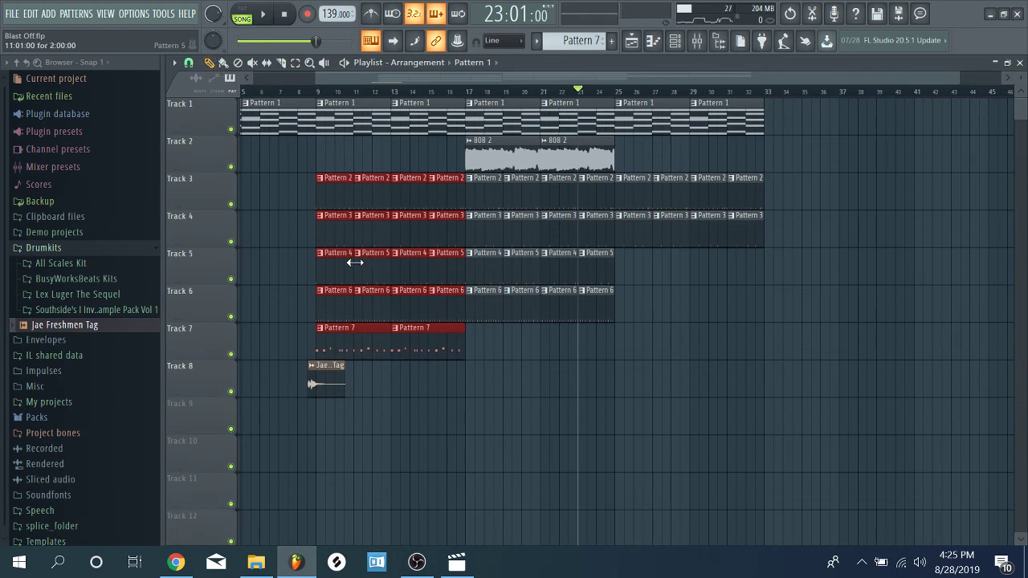
{"action": "left_click_drag", "start_coordinate": [337, 267], "coordinate": [751, 166]}
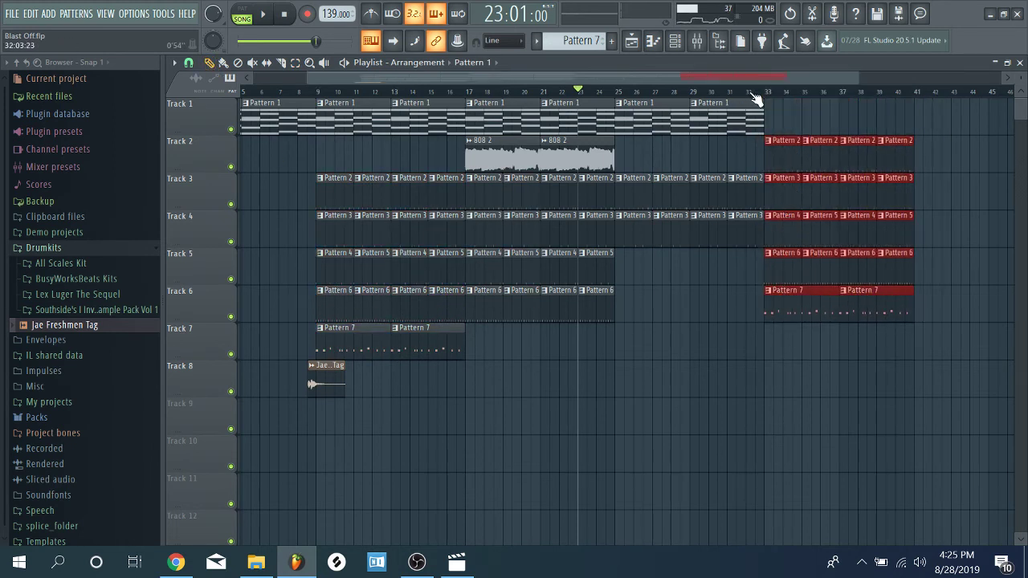
Step: Place Pattern 1 clips on Track 1 at bars 33 and 37 while playing the song from bar 32
{"action": "left_click", "coordinate": [747, 92]}
{"action": "left_click", "coordinate": [772, 108]}
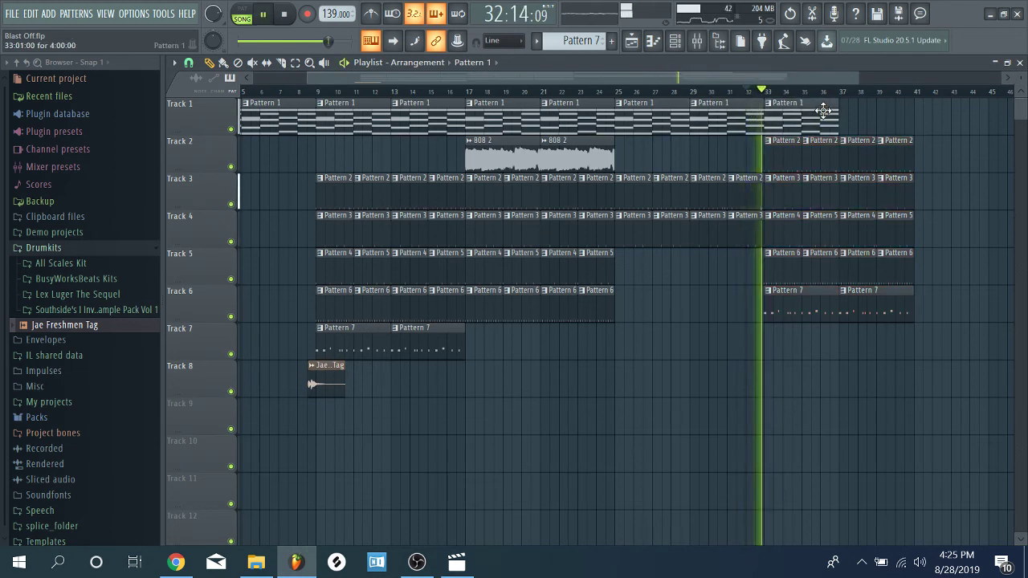
{"action": "left_click", "coordinate": [846, 121]}
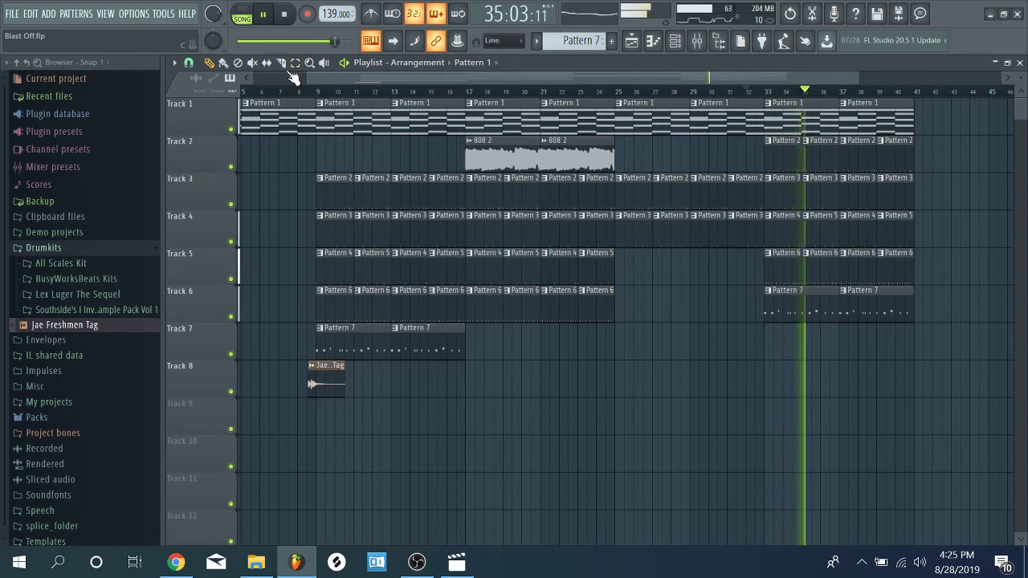
Step: Duplicate all clips in bars 33 to 40 into the eight bars starting at bar 41
{"action": "left_click_drag", "start_coordinate": [908, 361], "coordinate": [769, 167]}
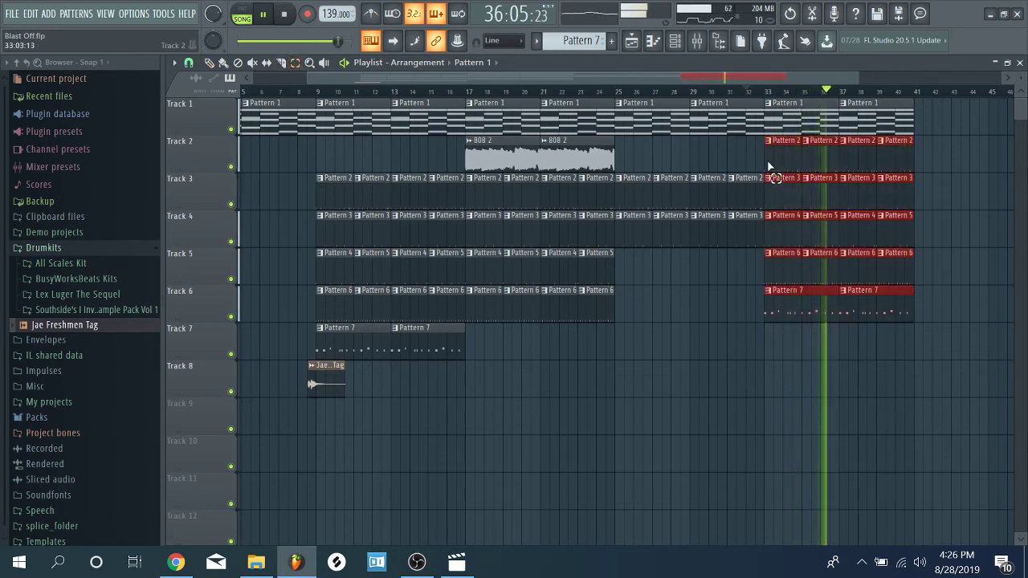
{"action": "left_click_drag", "start_coordinate": [946, 359], "coordinate": [770, 132]}
{"action": "key", "text": "ctrl+b"}
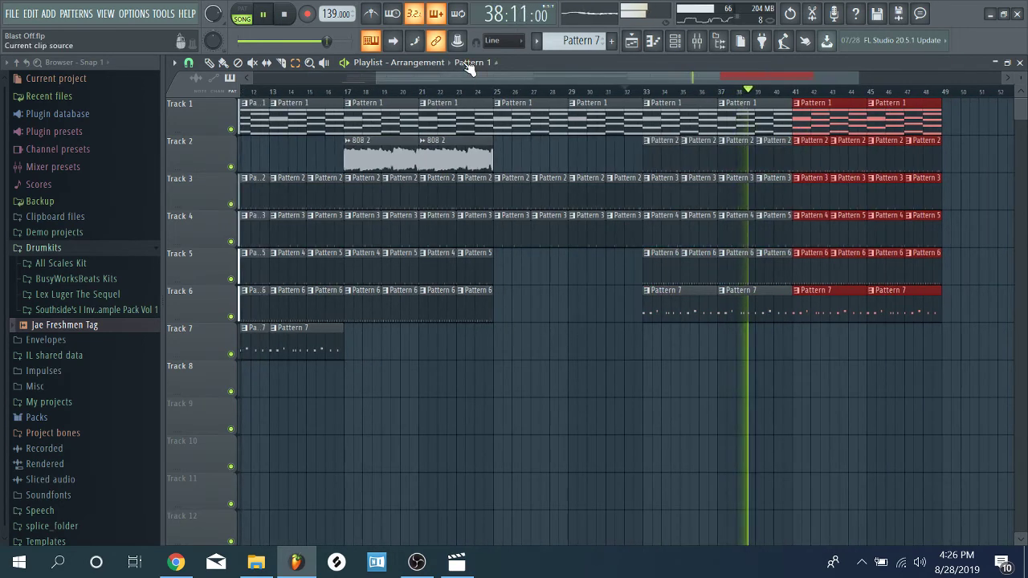
Step: Delete all pattern clips on Tracks 2 to 5 in bars 41 to 48 and stop playback
{"action": "right_click", "coordinate": [809, 152]}
{"action": "right_click", "coordinate": [809, 257]}
{"action": "right_click", "coordinate": [845, 192]}
{"action": "right_click", "coordinate": [849, 241]}
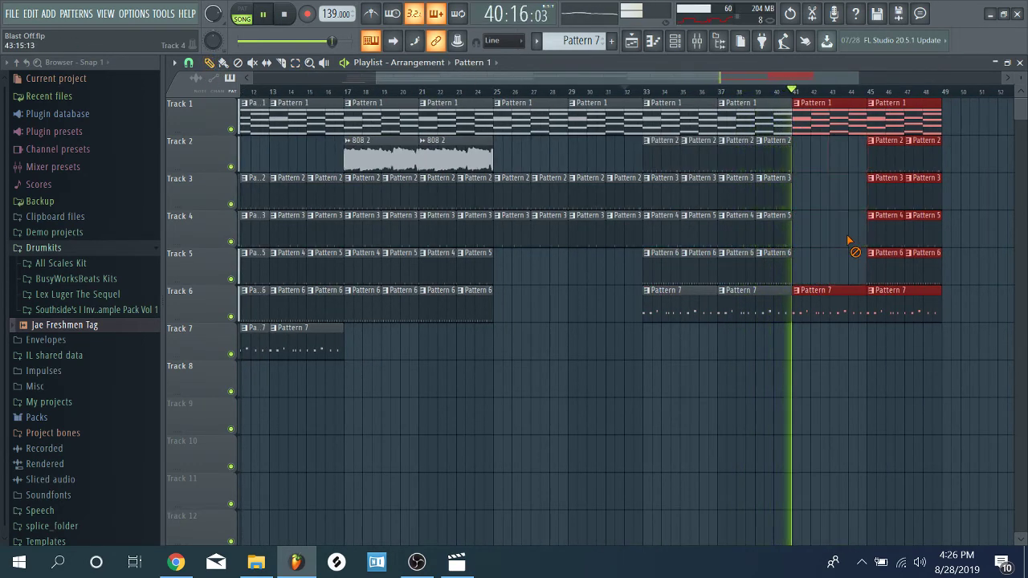
{"action": "right_click", "coordinate": [883, 255]}
{"action": "right_click", "coordinate": [883, 218]}
{"action": "right_click", "coordinate": [884, 181]}
{"action": "right_click", "coordinate": [883, 146]}
{"action": "right_click", "coordinate": [923, 146]}
{"action": "right_click", "coordinate": [922, 180]}
{"action": "right_click", "coordinate": [922, 218]}
{"action": "right_click", "coordinate": [922, 255]}
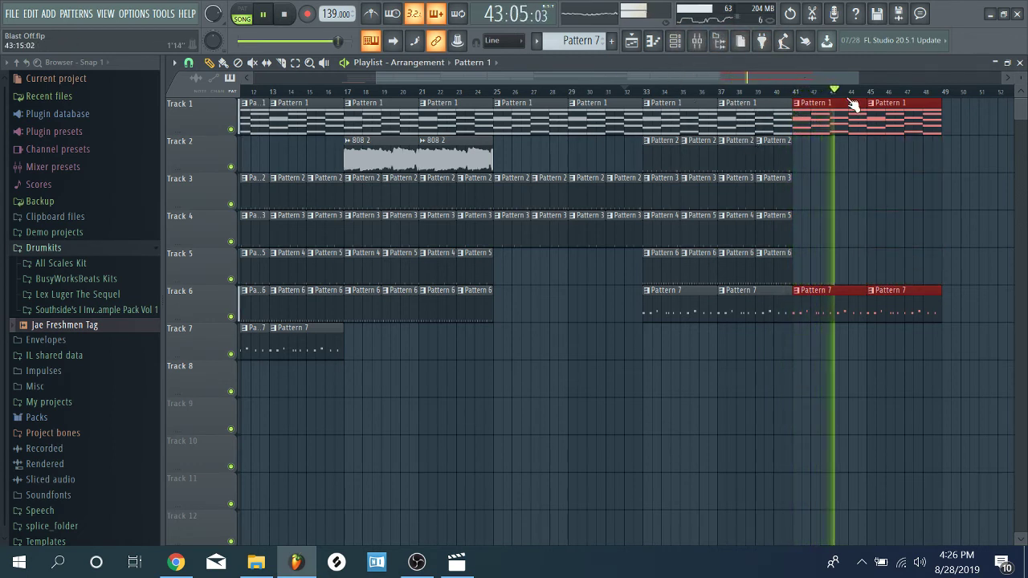
{"action": "left_click", "coordinate": [283, 15]}
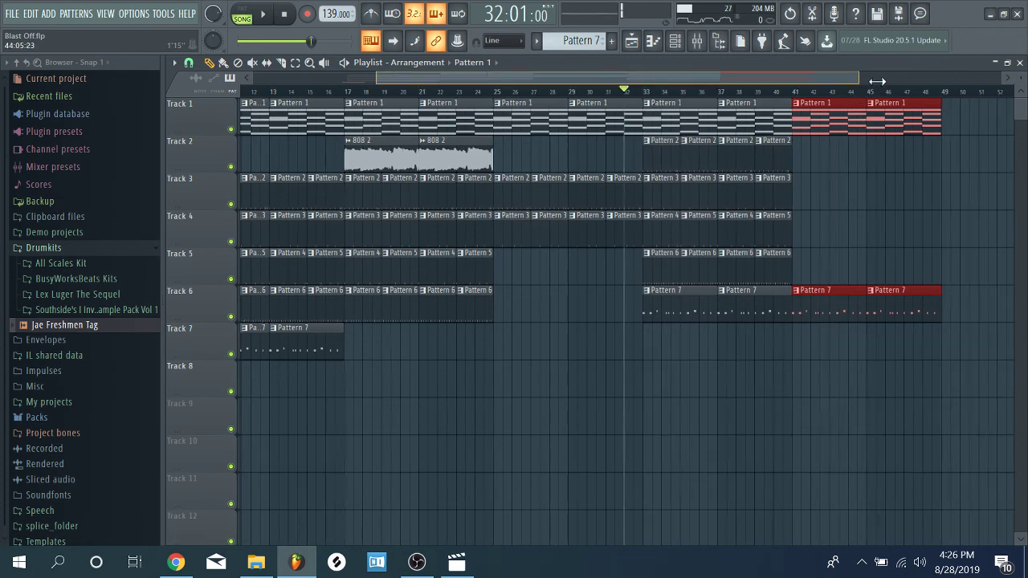
Step: Copy the clips in bars 9 to 24 on Tracks 1 to 7 to bar 49 on the same tracks
{"action": "scroll", "coordinate": [858, 94], "scroll_direction": "down", "scroll_amount": 2}
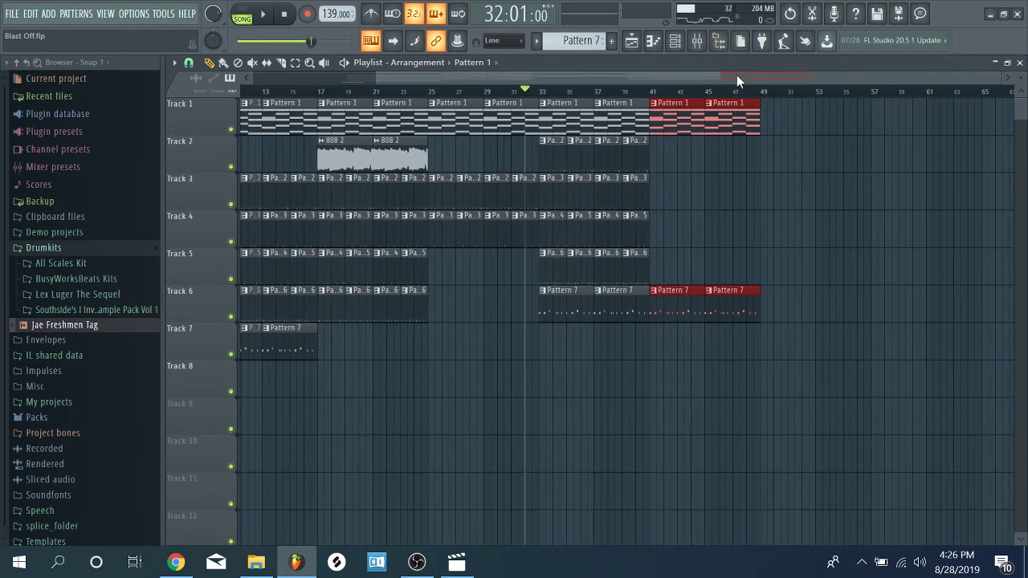
{"action": "left_click_drag", "start_coordinate": [736, 74], "coordinate": [523, 77]}
{"action": "left_click", "coordinate": [295, 63]}
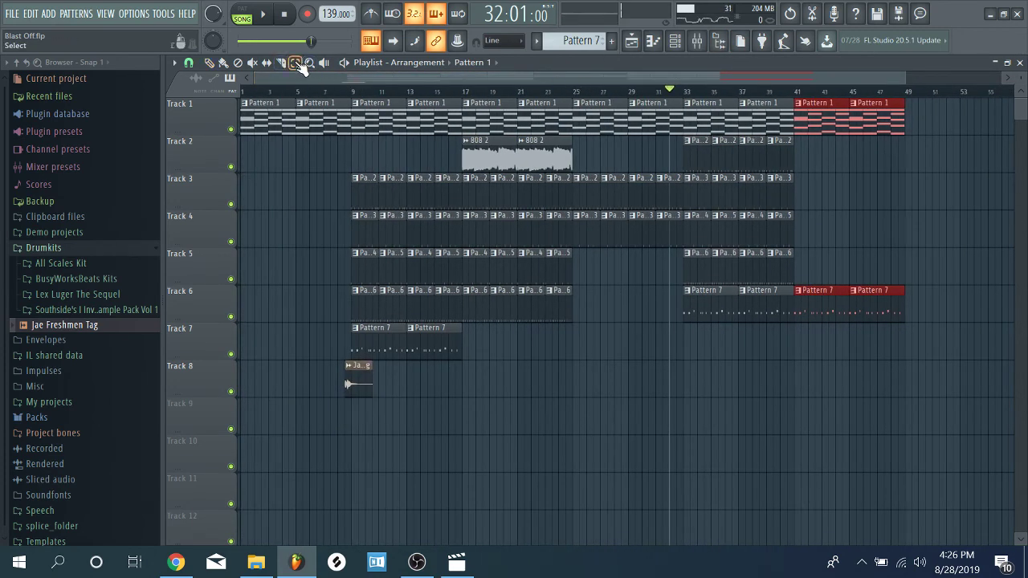
{"action": "left_click_drag", "start_coordinate": [562, 359], "coordinate": [363, 114]}
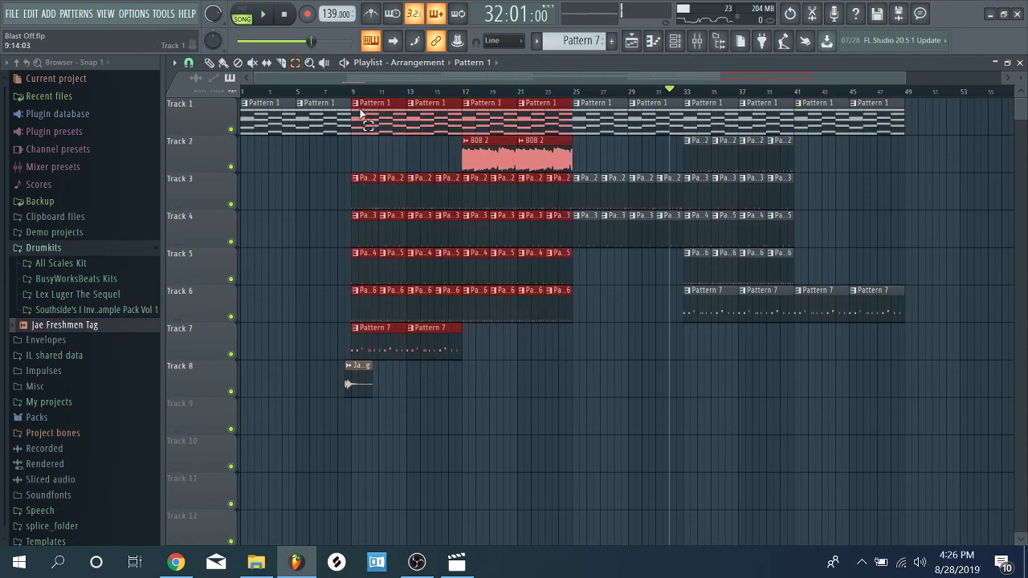
{"action": "left_click", "coordinate": [210, 63]}
{"action": "left_click_drag", "start_coordinate": [376, 117], "coordinate": [932, 85]}
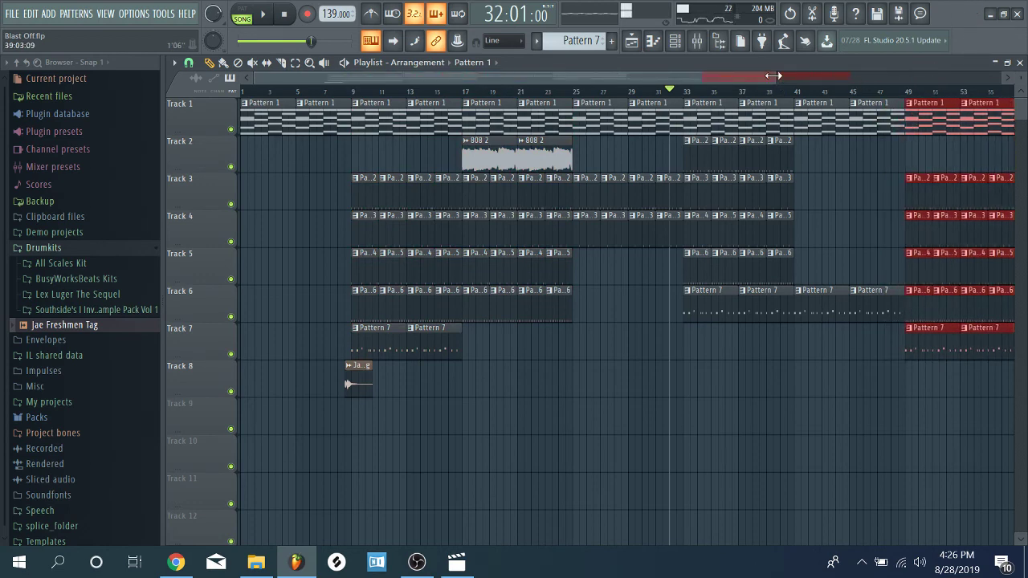
Step: Add a Pattern 1 clip on Track 1 at bar 65, directly after the copied section
{"action": "scroll", "coordinate": [773, 76], "scroll_direction": "down", "scroll_amount": 3}
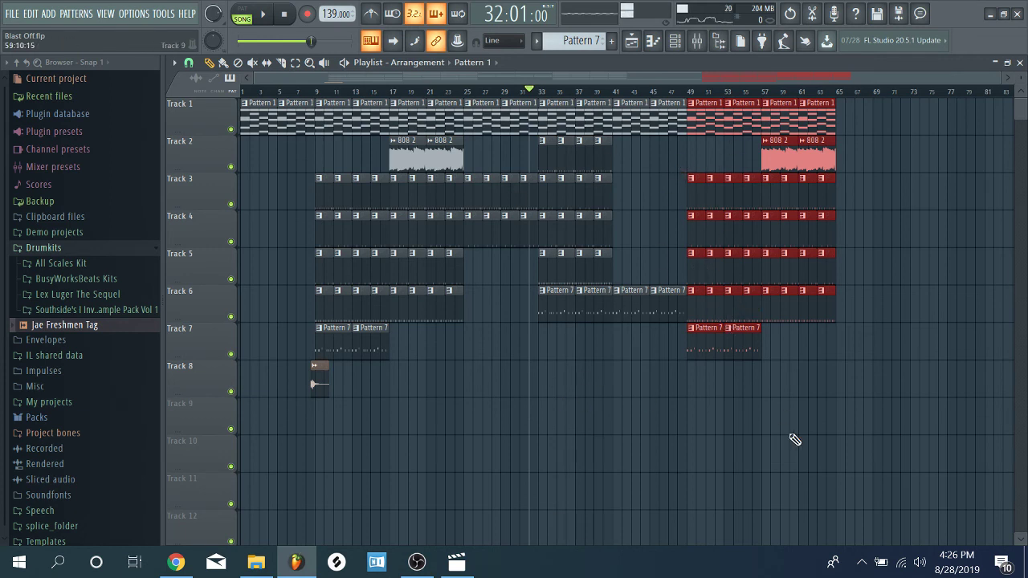
{"action": "left_click", "coordinate": [803, 93]}
{"action": "left_click", "coordinate": [847, 127]}
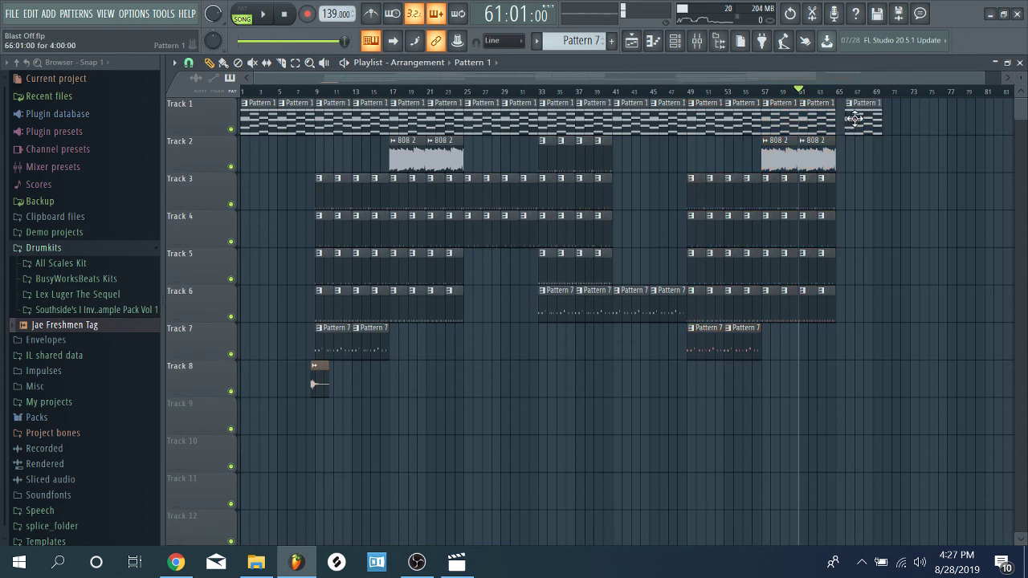
{"action": "left_click", "coordinate": [850, 121]}
Step: Add an 808 2 clip on Track 2 at bar 65 and play the ending from bar 64
{"action": "left_click", "coordinate": [827, 92]}
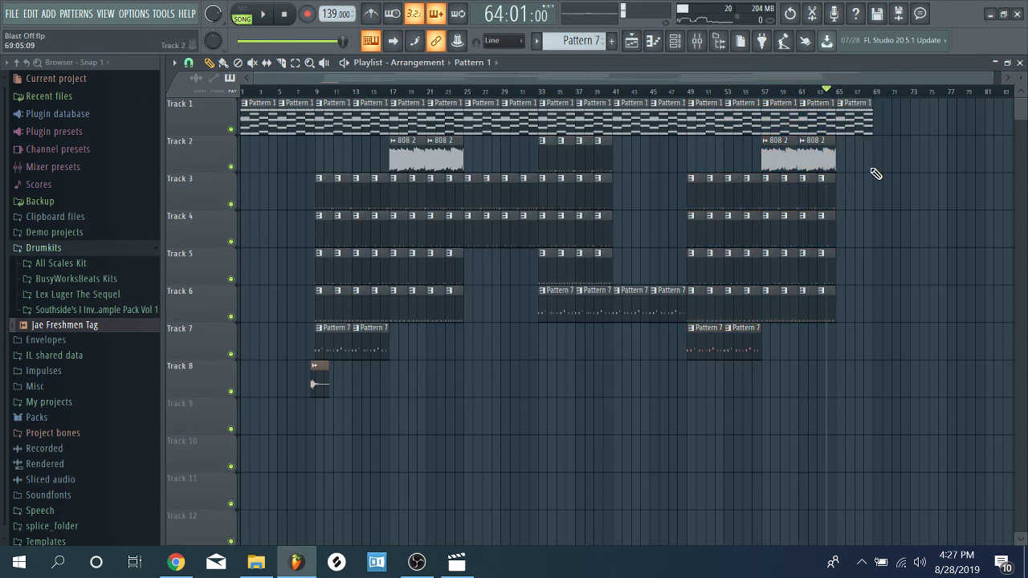
{"action": "left_click", "coordinate": [820, 163]}
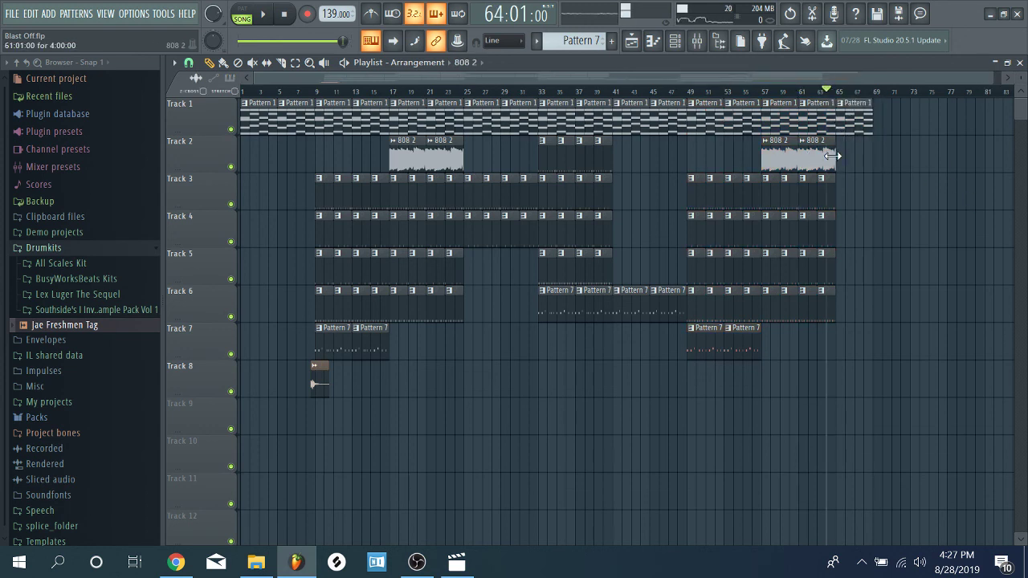
{"action": "left_click", "coordinate": [837, 158]}
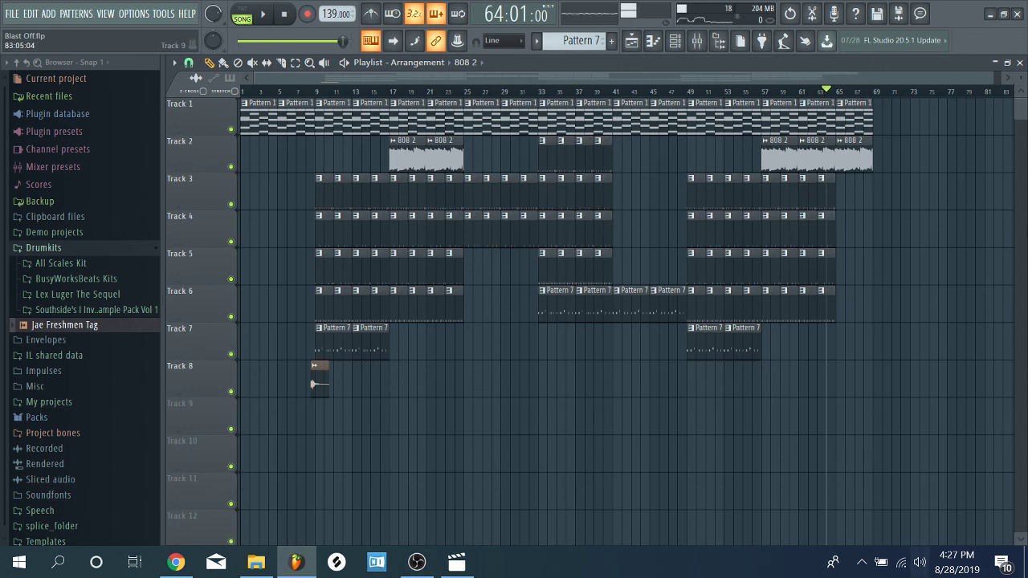
{"action": "left_click", "coordinate": [264, 15]}
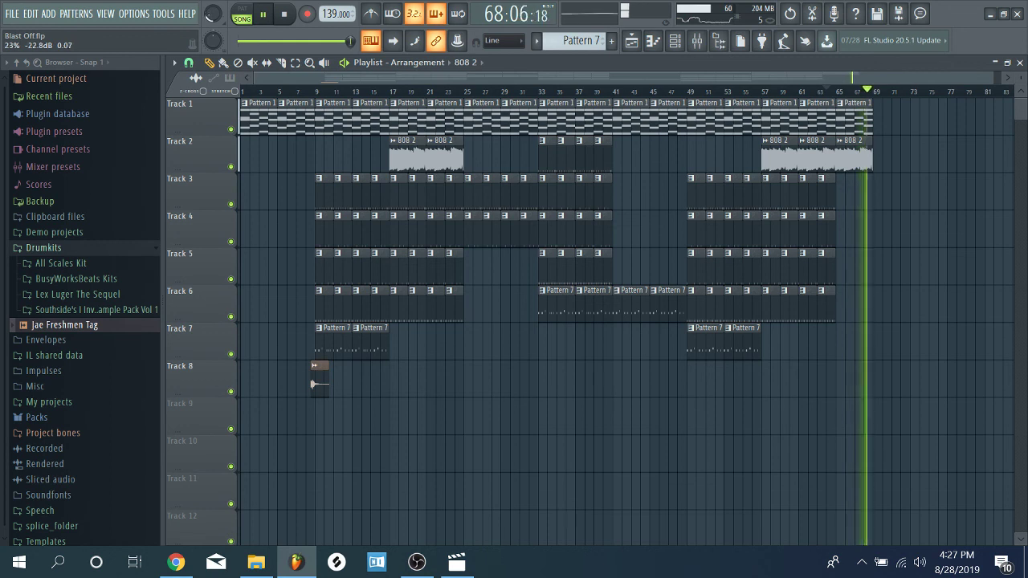
{"action": "key", "text": "space"}
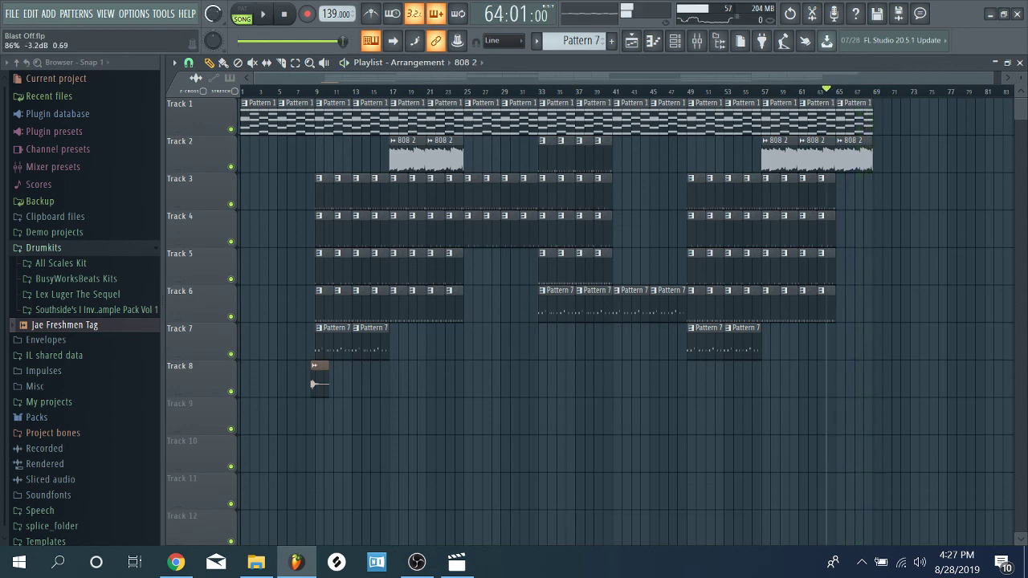